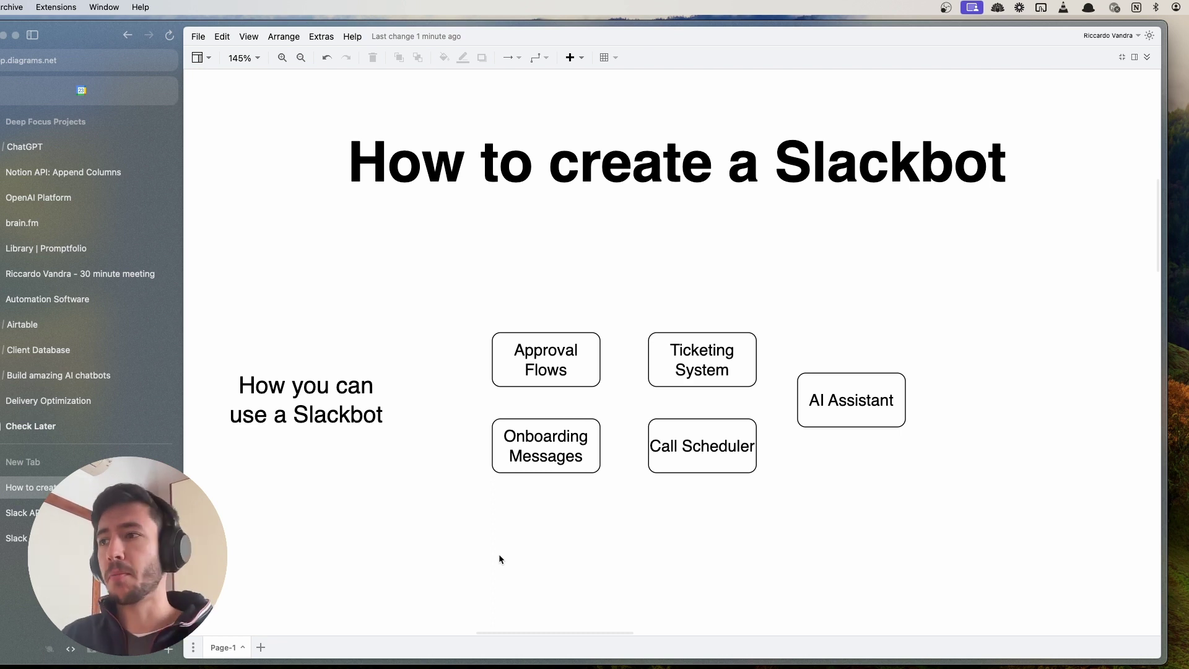
- Move the Blackfin Acquisition Assistant approval message image slightly up and to the right on the canvas
left_click_drag(422, 579, 683, 353)
scroll(570, 347, "up", 3)
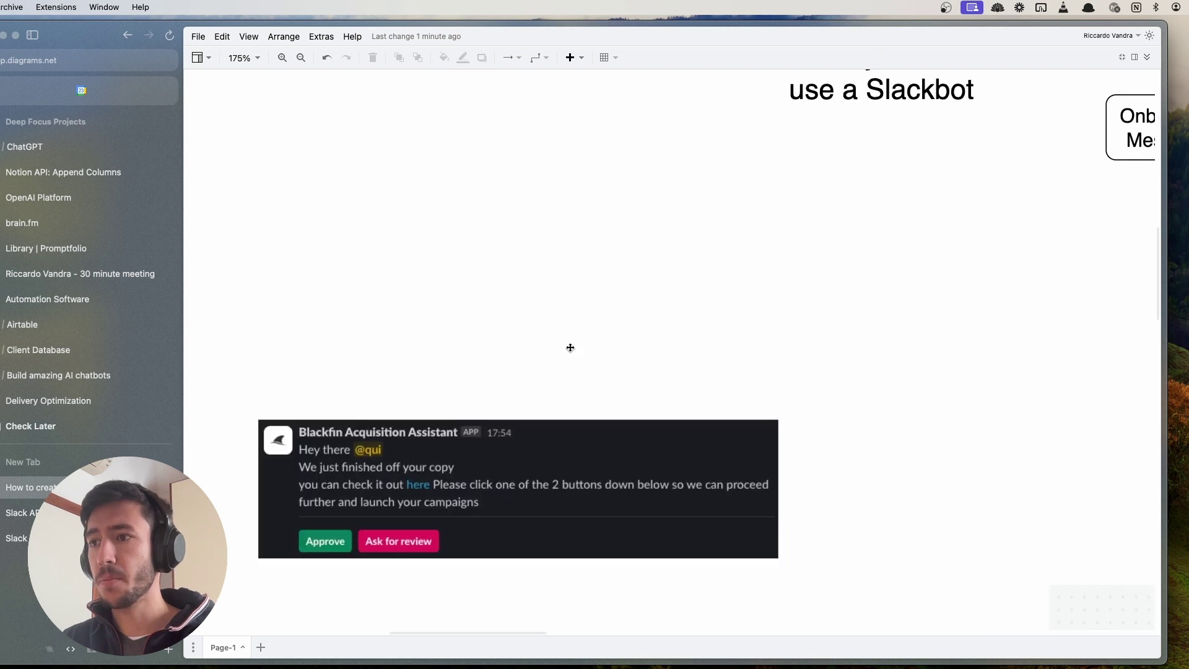
left_click_drag(570, 347, 568, 347)
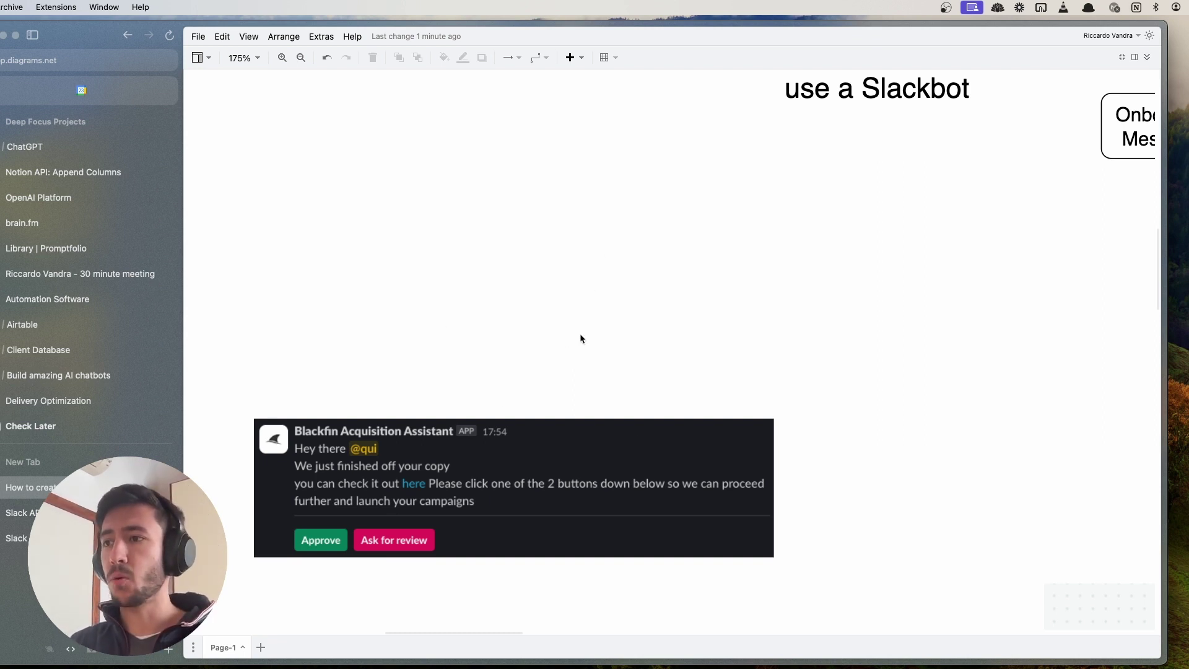
left_click_drag(459, 461, 484, 406)
left_click(523, 575)
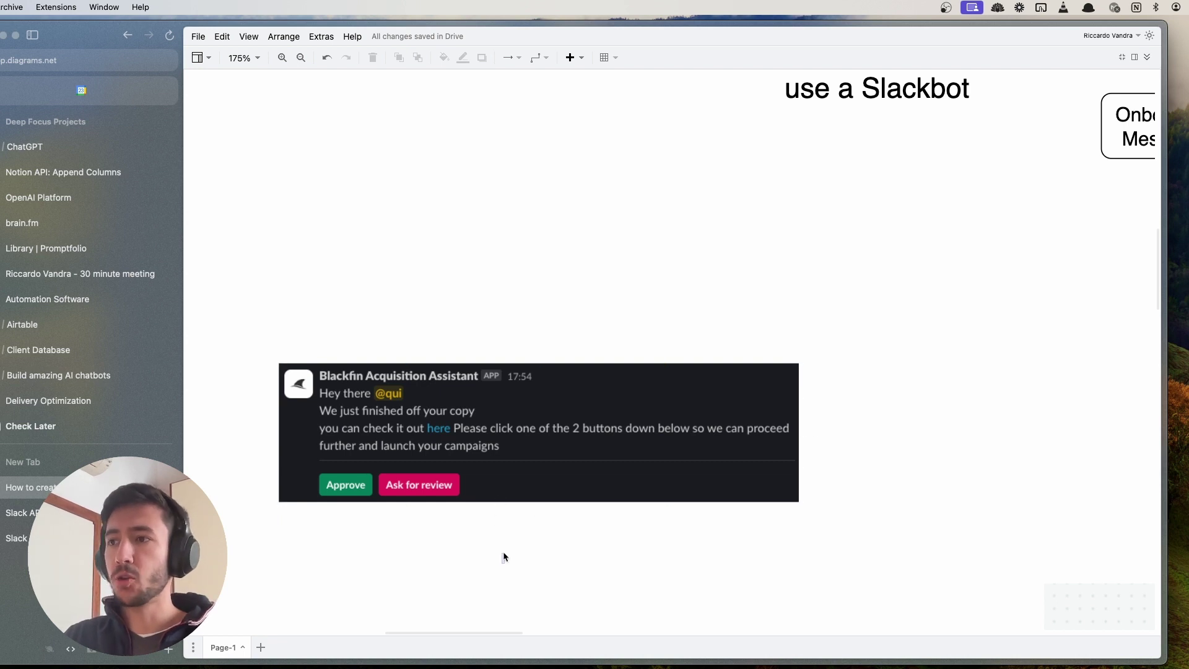
- Move the Uplifted Assistant onboarding message image slightly up and to the right on the canvas
scroll(494, 579, "down", 1)
scroll(494, 581, "down", 1)
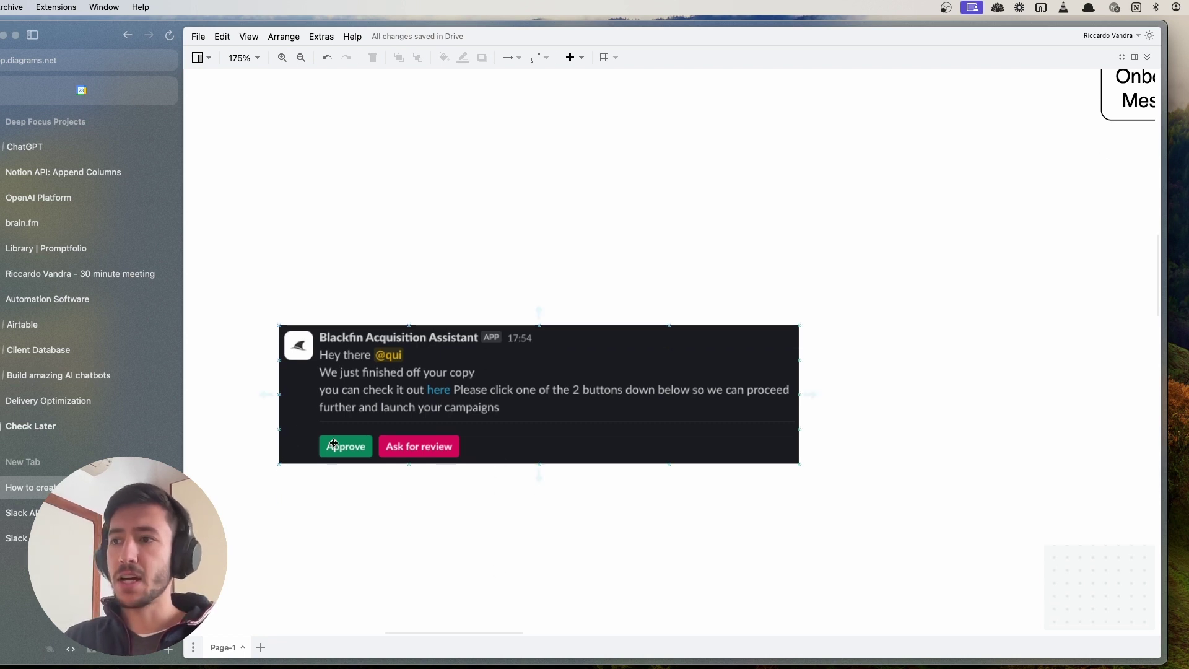
scroll(421, 533, "down", 1)
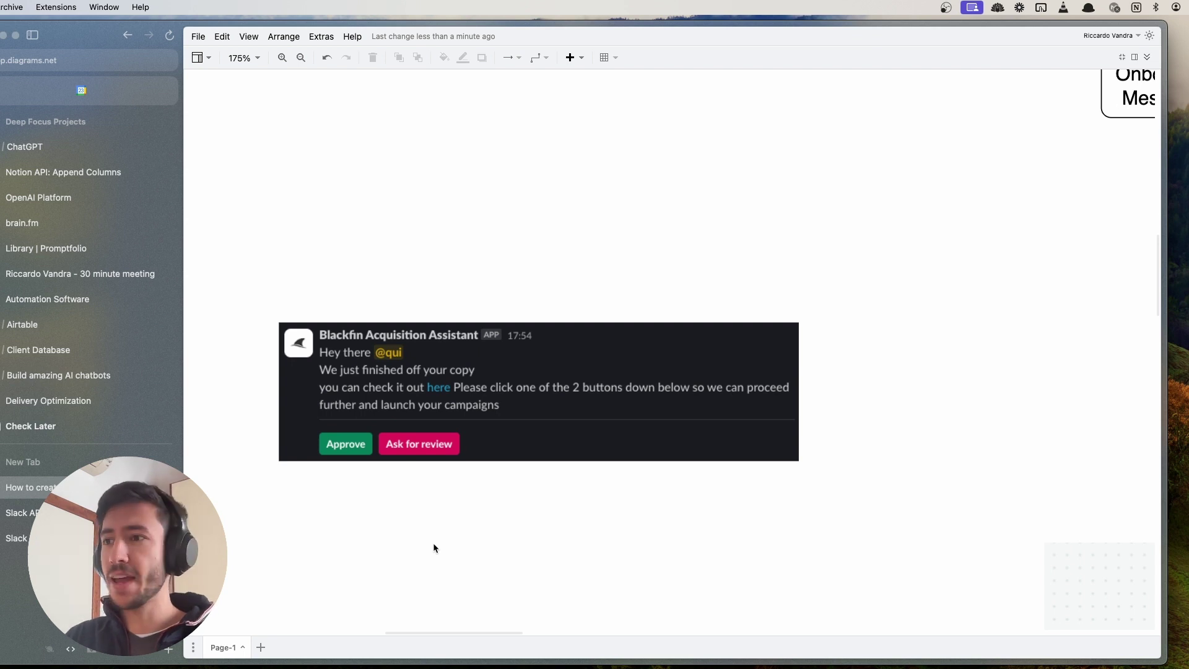
left_click(429, 447)
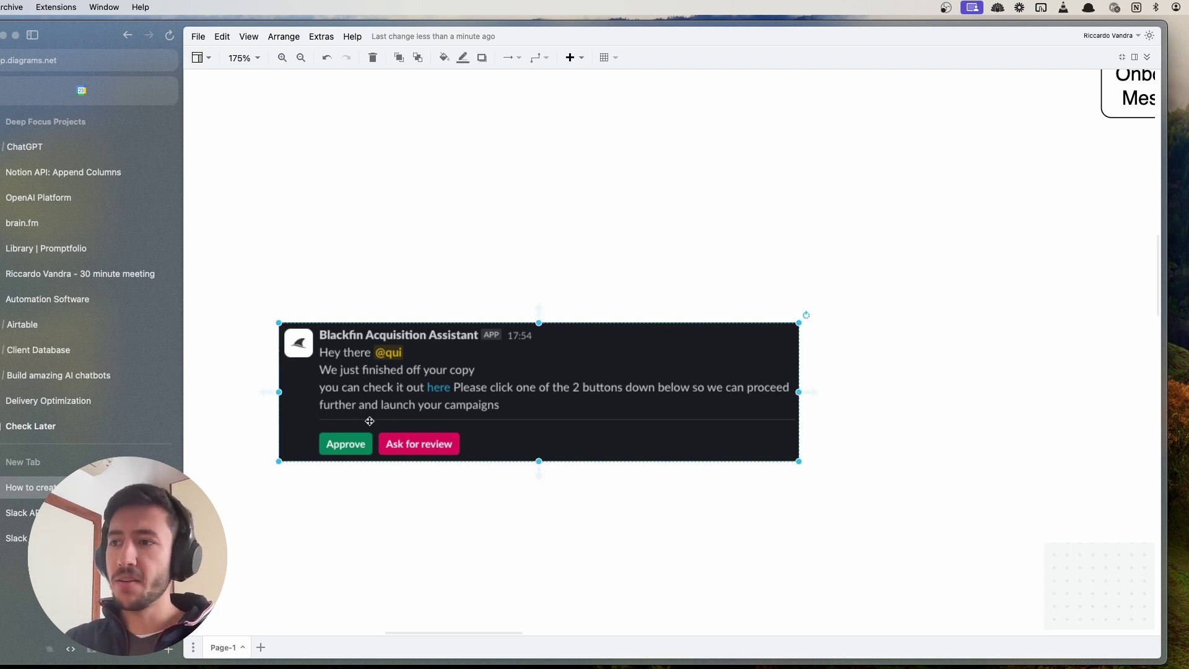
left_click(462, 515)
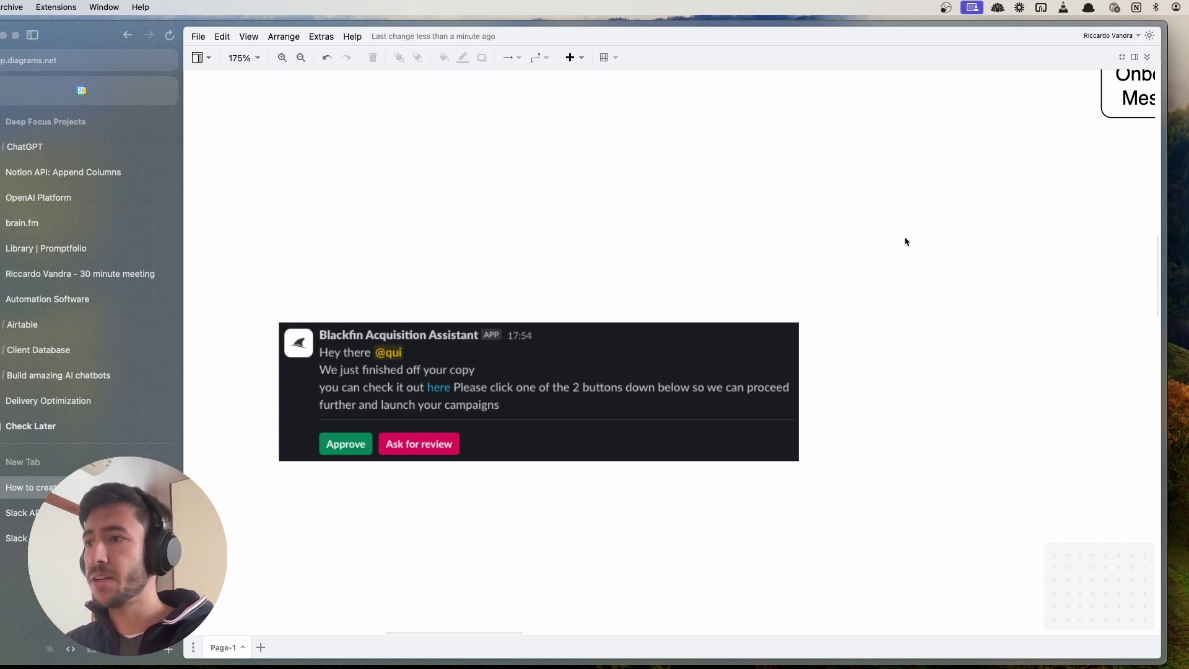
scroll(900, 258, "up", 1)
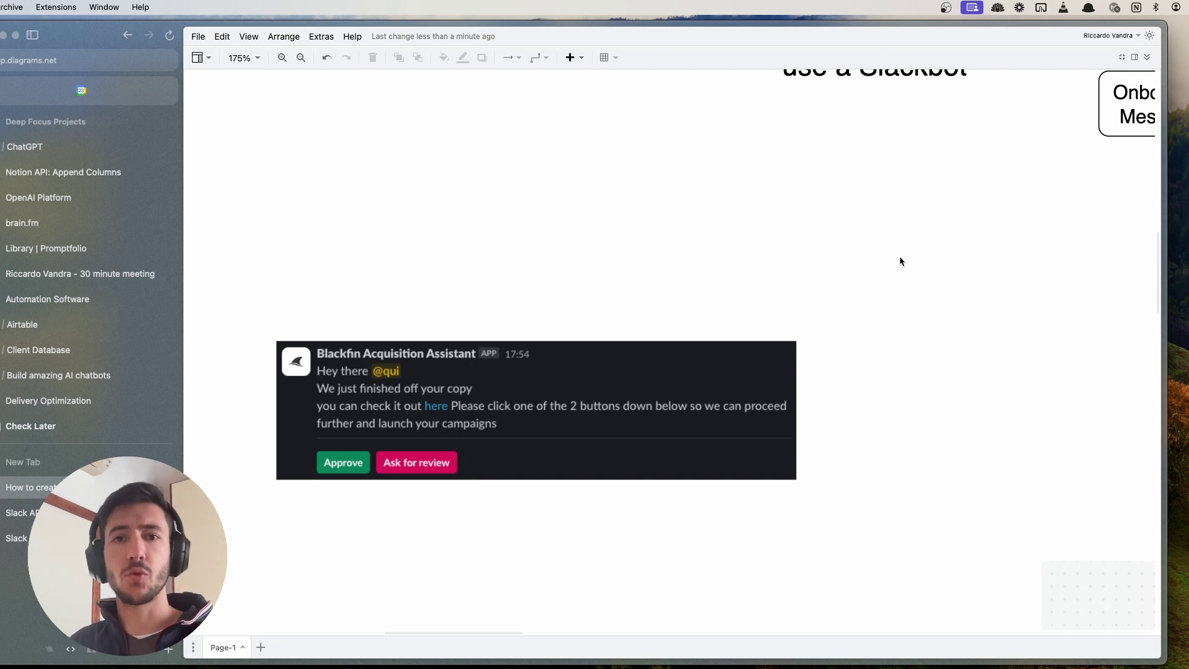
scroll(900, 260, "down", 10)
scroll(900, 260, "left", 5)
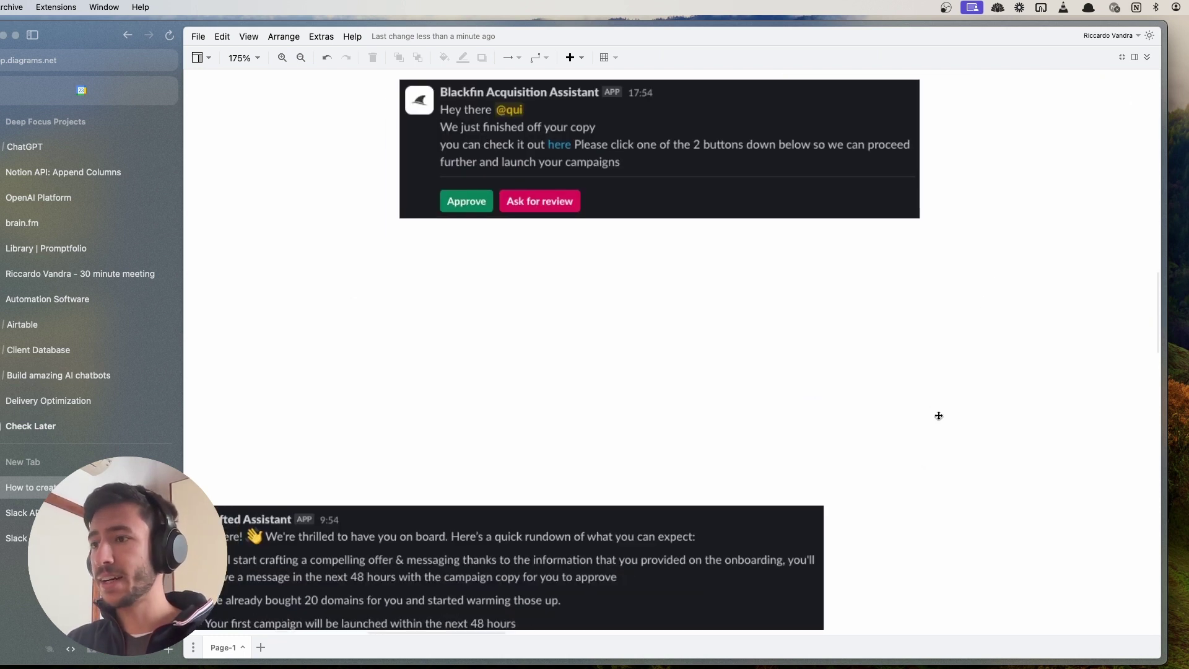
scroll(587, 241, "down", 3)
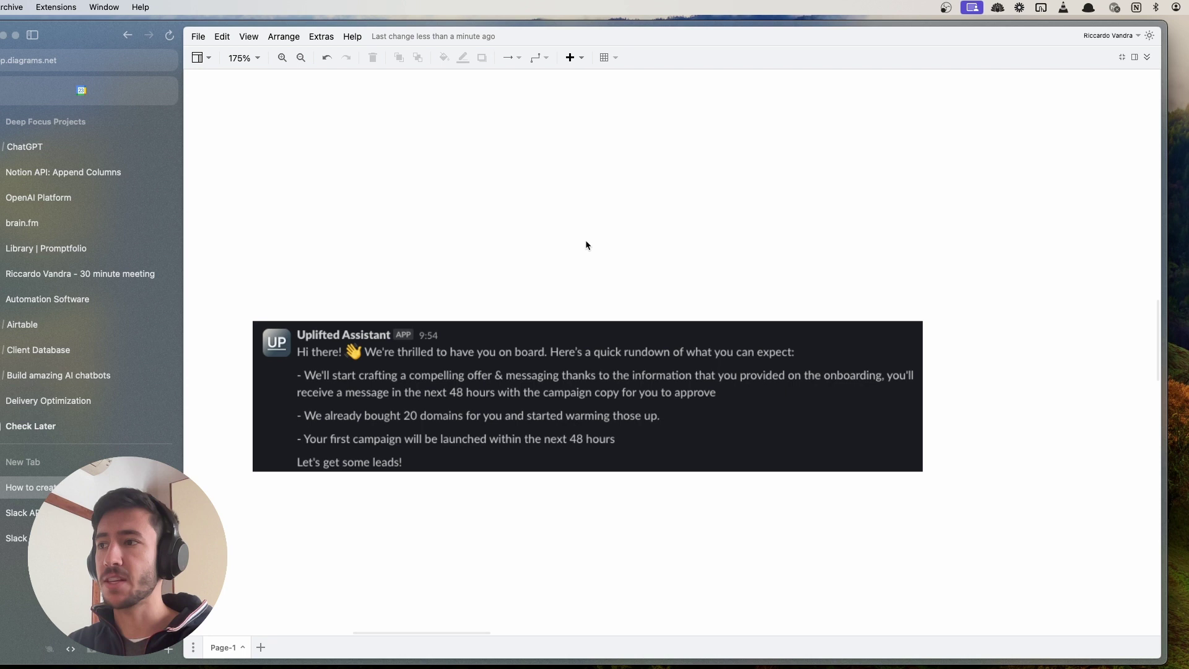
left_click_drag(587, 353, 663, 330)
left_click(802, 230)
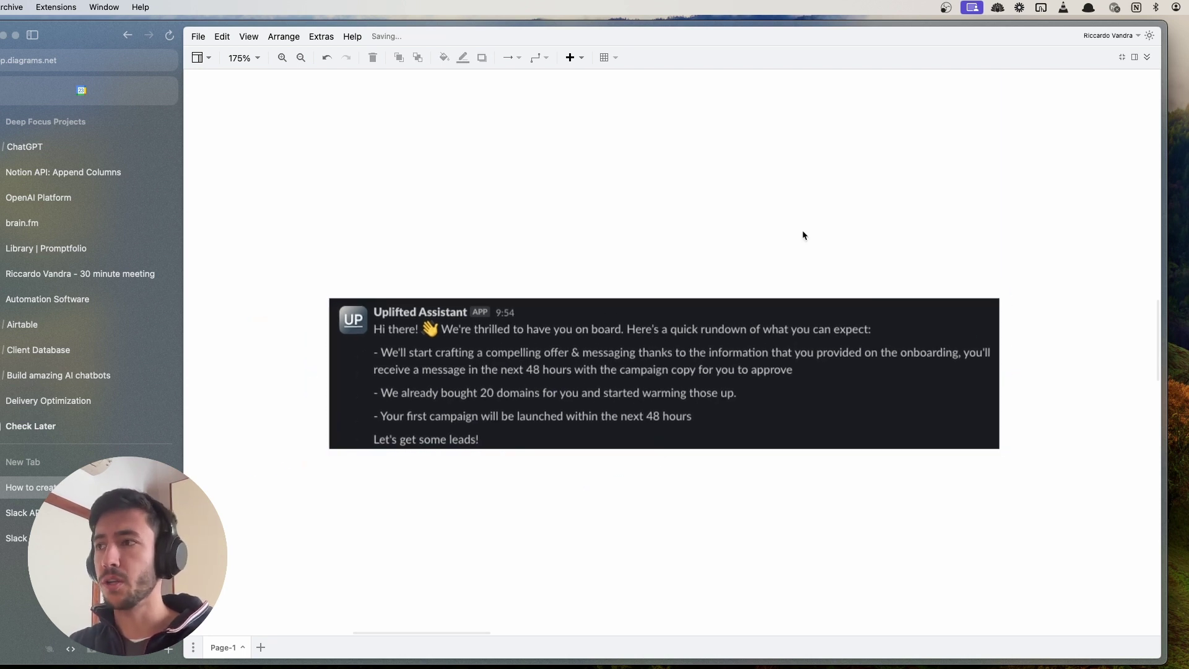
- Examine the Main Menu chatbot flow and the larger reporting flow diagram, and return to the overview of Slackbot use cases
scroll(669, 332, "down", 3)
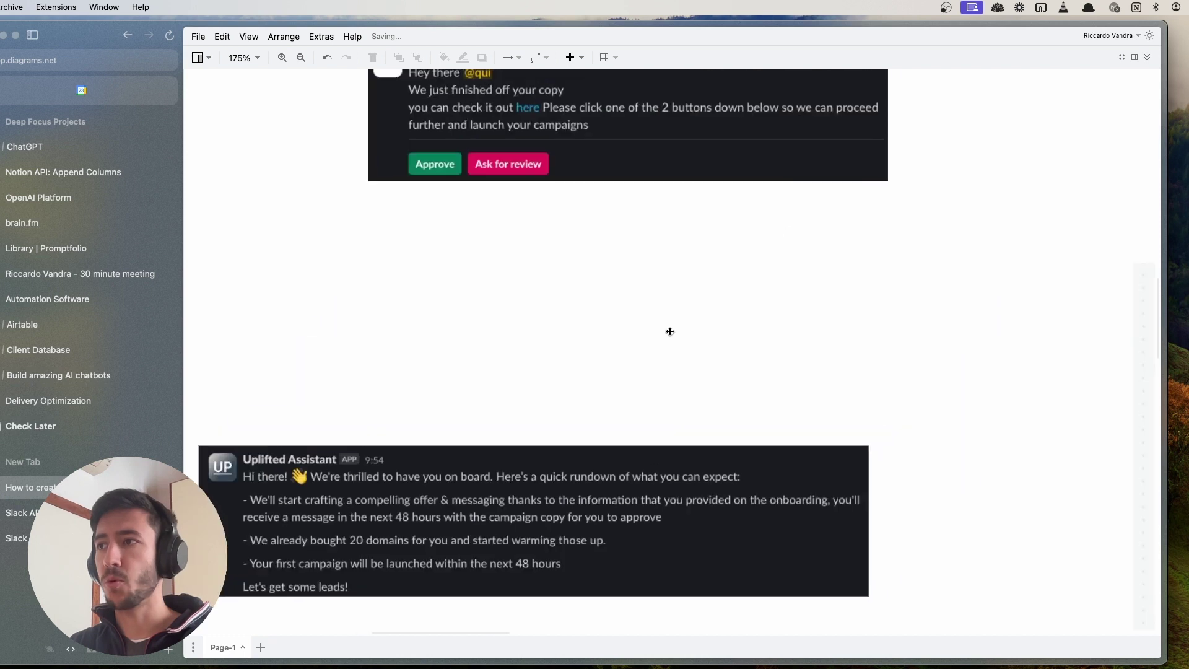
scroll(782, 303, "down", 3)
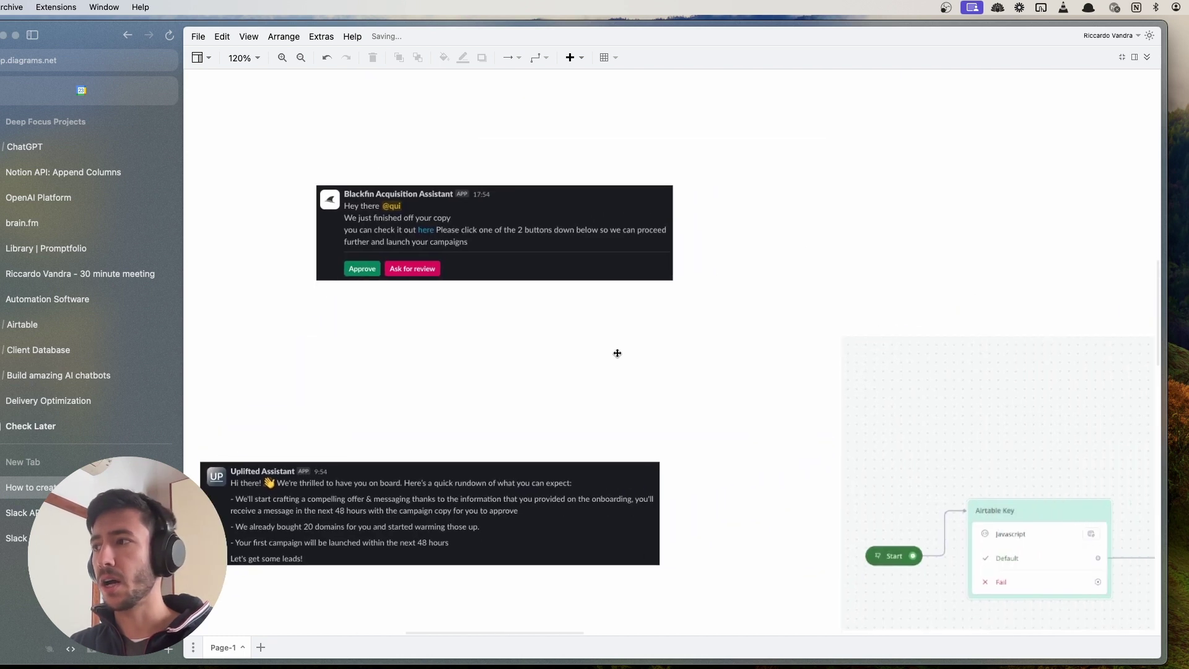
scroll(738, 321, "right", 5)
scroll(738, 321, "down", 2)
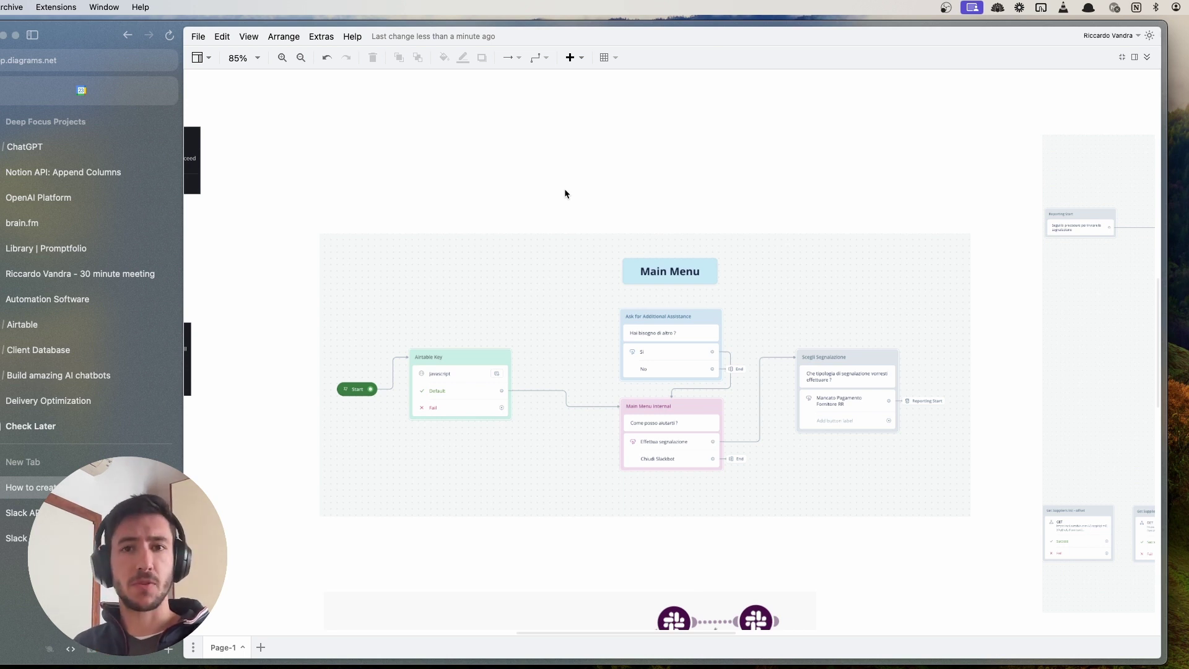
mouse_move(762, 186)
left_mouse_down()
mouse_move(621, 188)
mouse_move(438, 158)
left_mouse_up()
left_click_drag(990, 347, 746, 361)
mouse_move(916, 372)
left_mouse_down()
mouse_move(799, 367)
mouse_move(926, 348)
mouse_move(863, 347)
left_mouse_up()
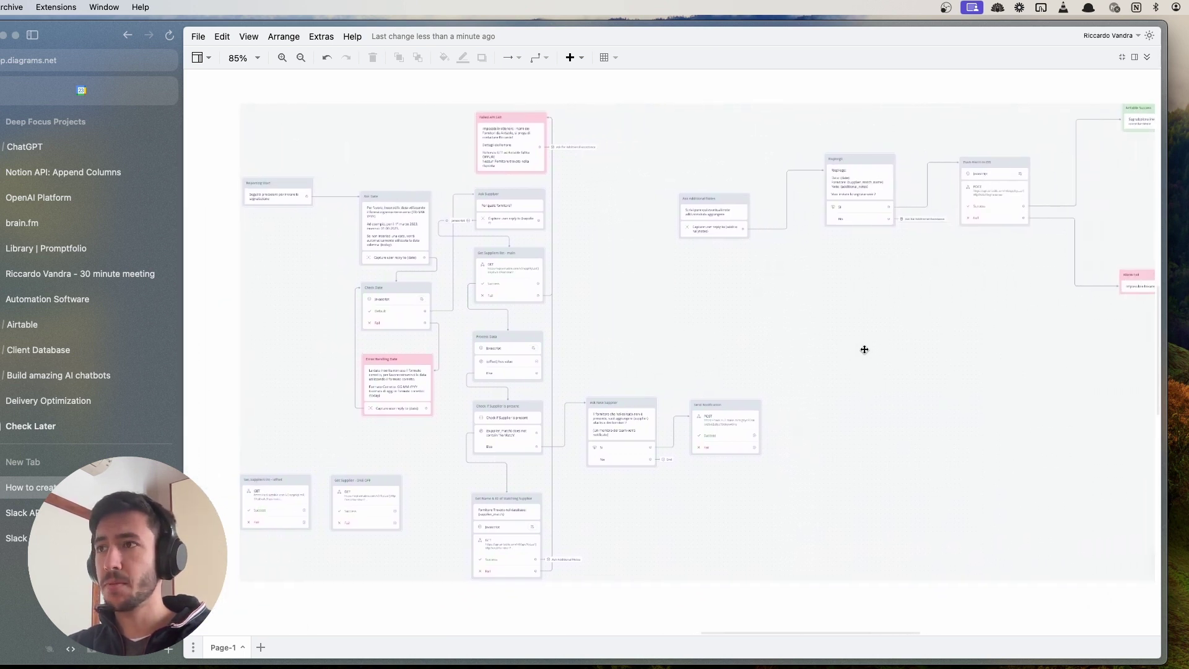
mouse_move(554, 376)
left_mouse_down()
mouse_move(655, 371)
mouse_move(950, 398)
mouse_move(619, 397)
left_mouse_up()
scroll(619, 397, "down", 3)
key("super+a")
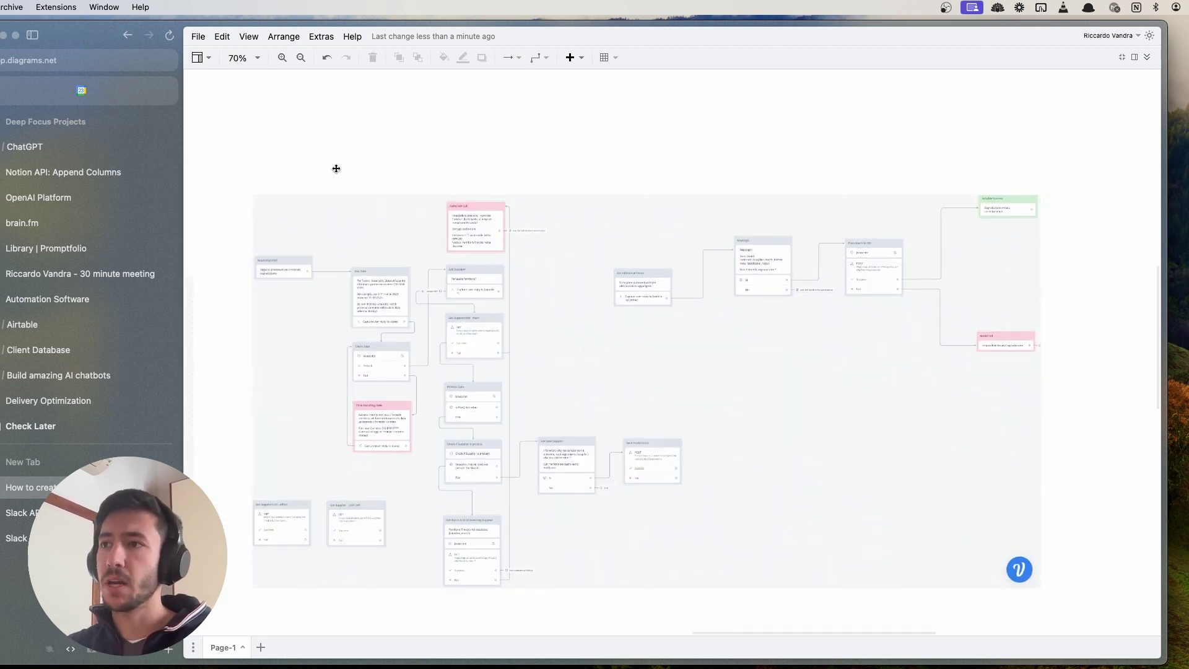
left_click_drag(334, 167, 626, 164)
scroll(666, 147, "right", 8)
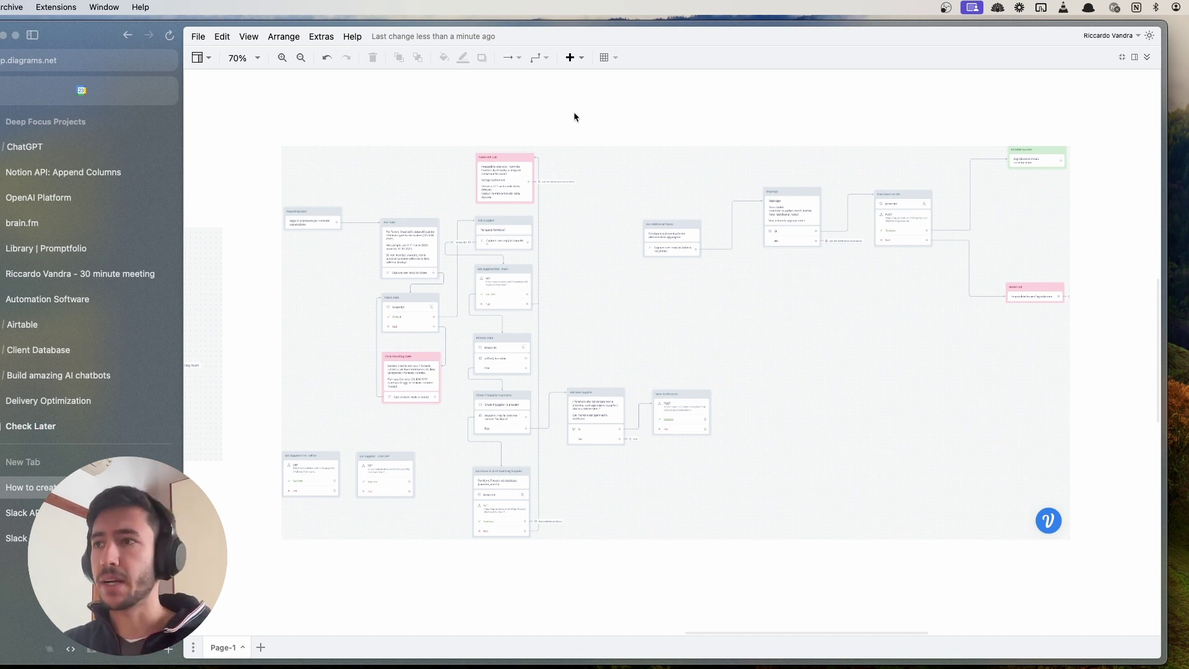
scroll(390, 182, "left", 10)
left_click_drag(391, 182, 932, 287)
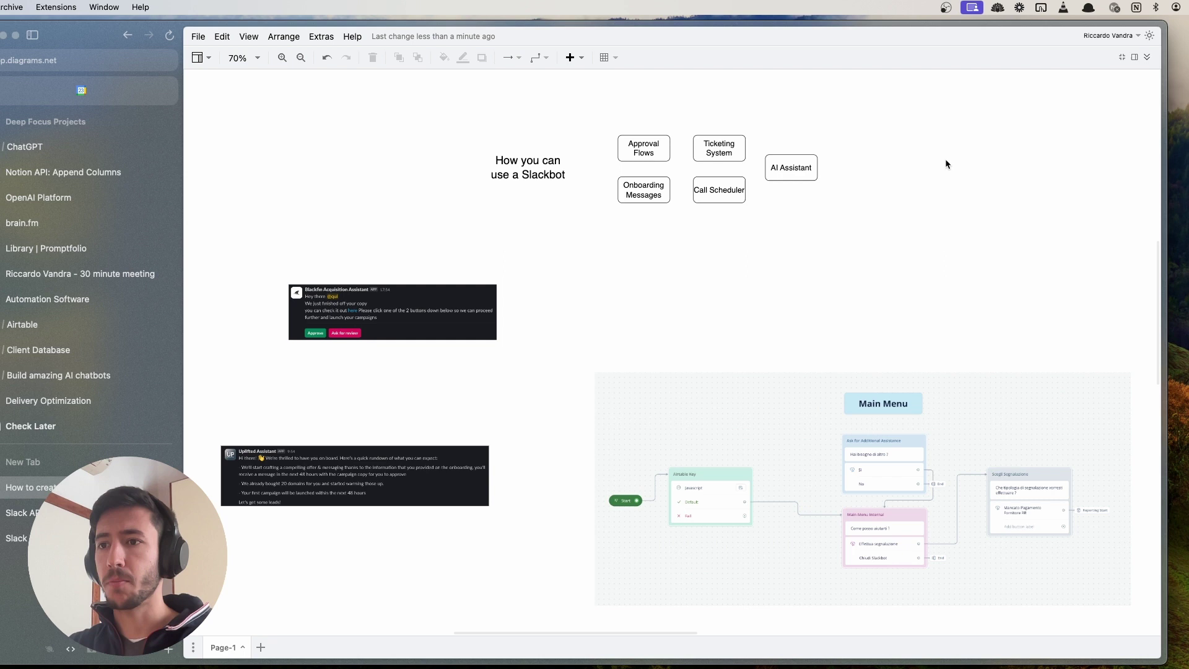
- Switch to the Slack API website and open the page for managing your apps
key("ctrl+Tab")
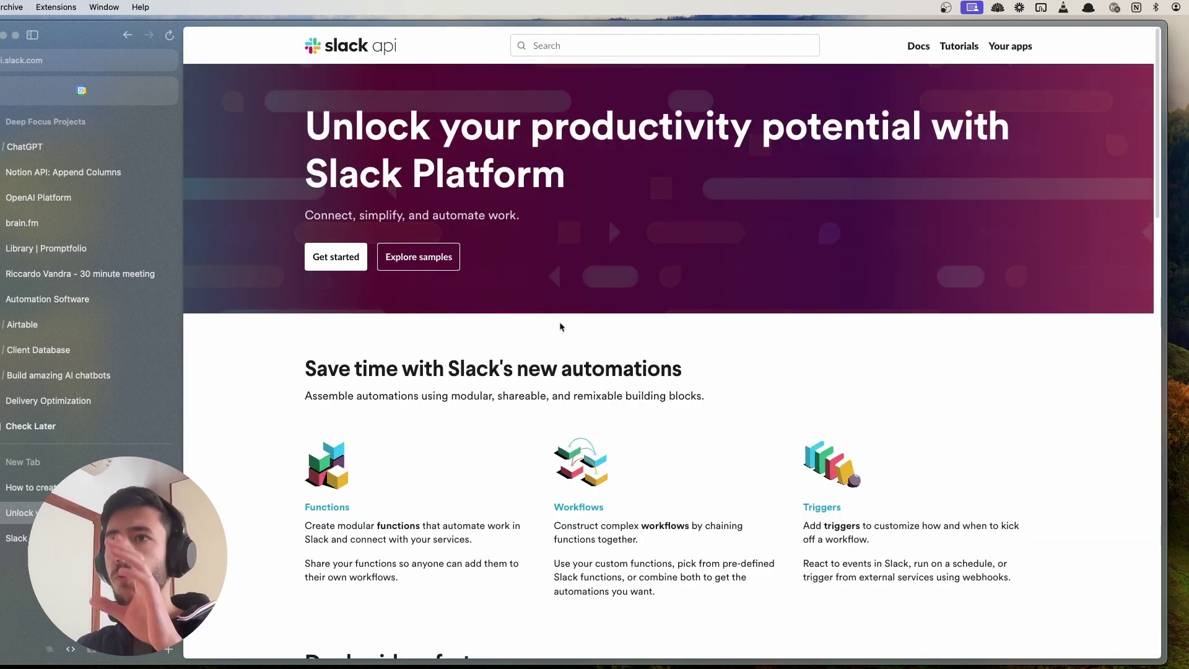
left_click(50, 63)
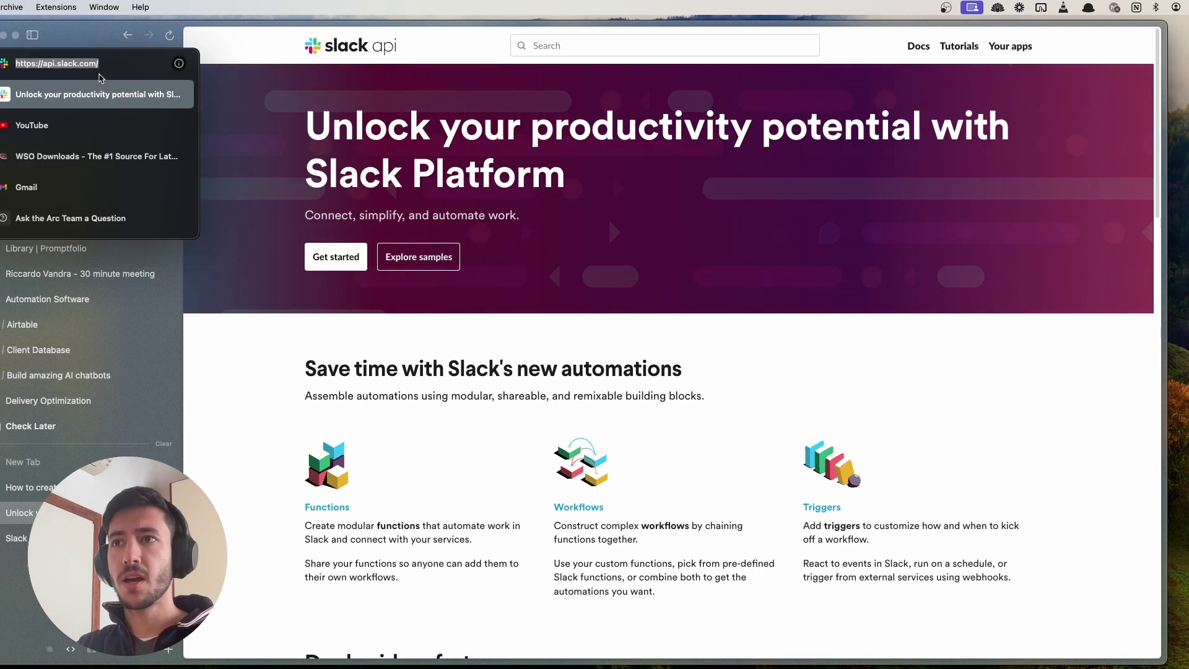
left_click(329, 205)
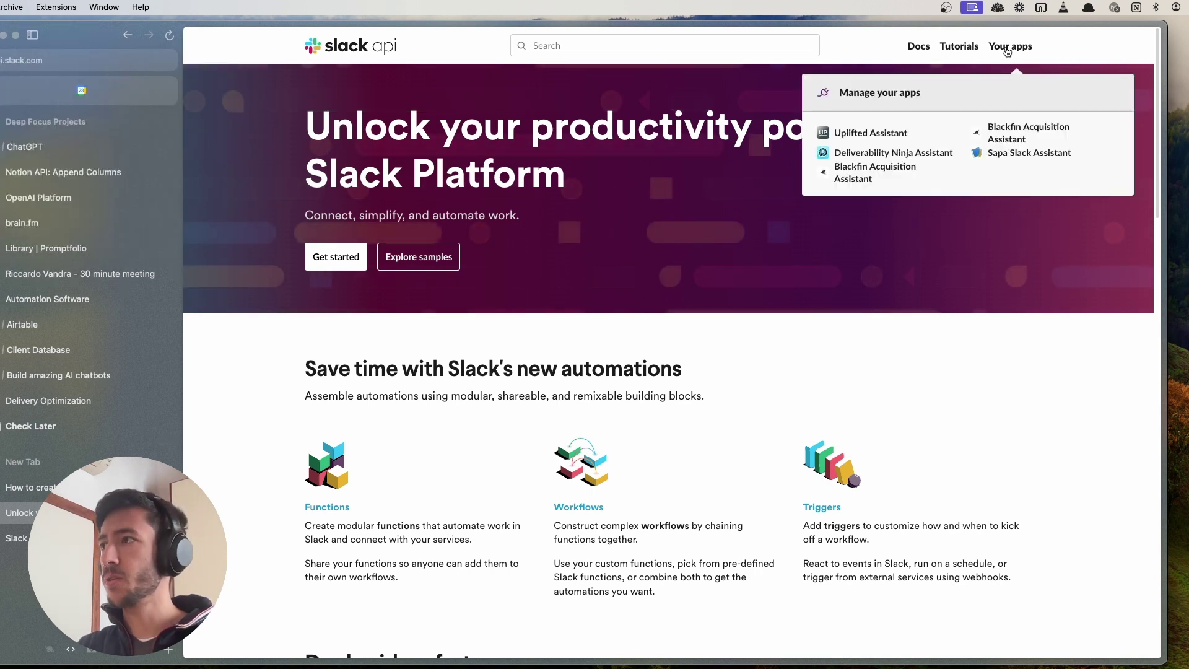
mouse_move(1016, 47)
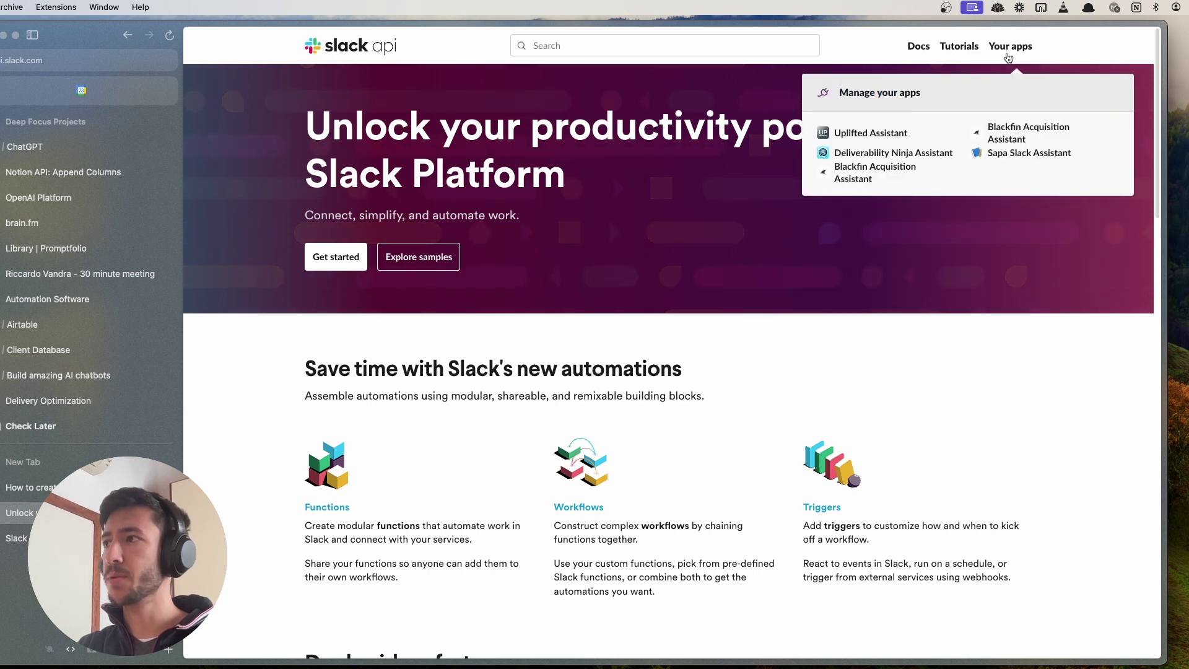
left_click(874, 94)
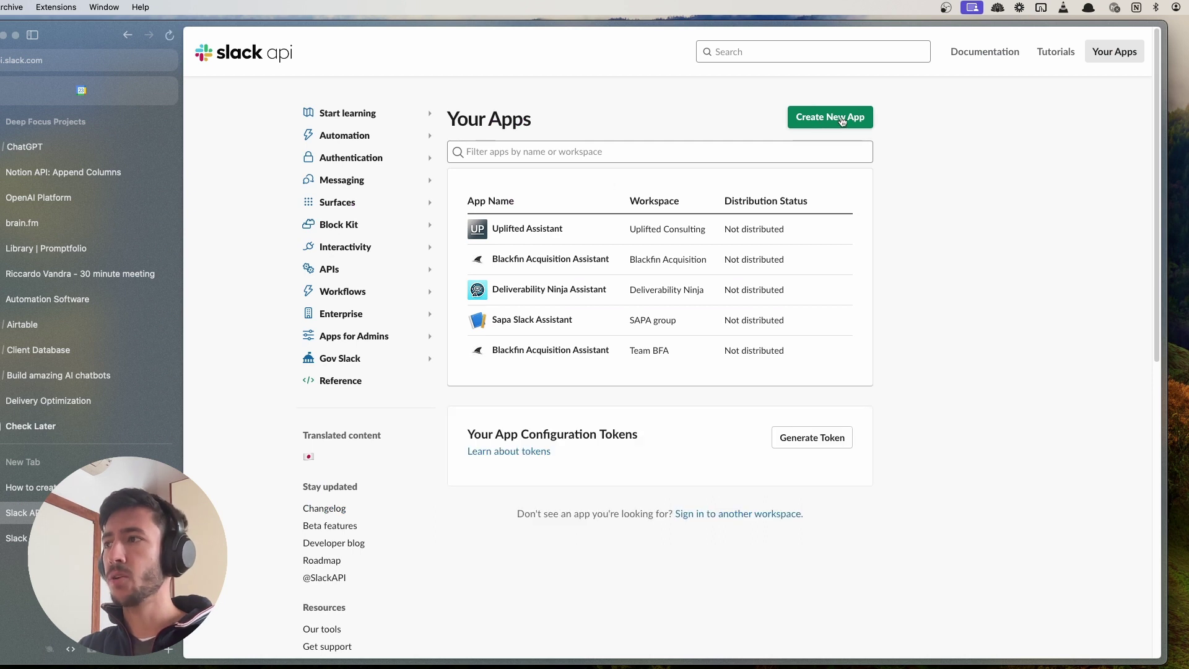
- Start a new Slack app from scratch and name it "Uplifted Testing Assistant"
left_click(843, 119)
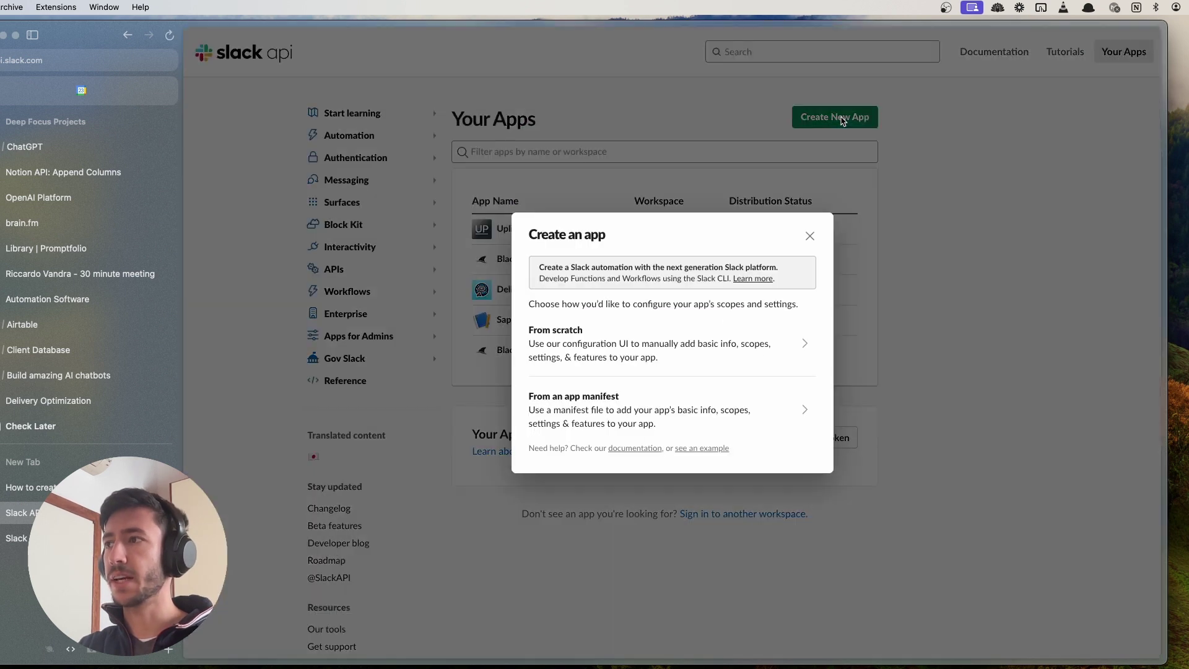
left_click(625, 348)
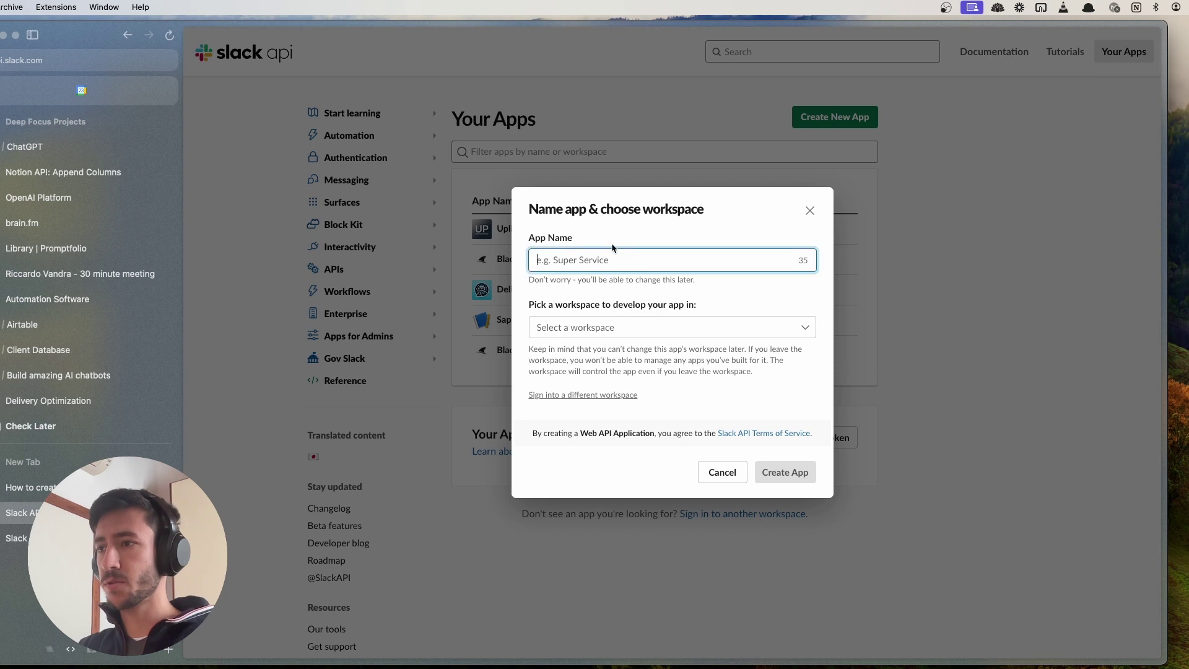
type("Uplift")
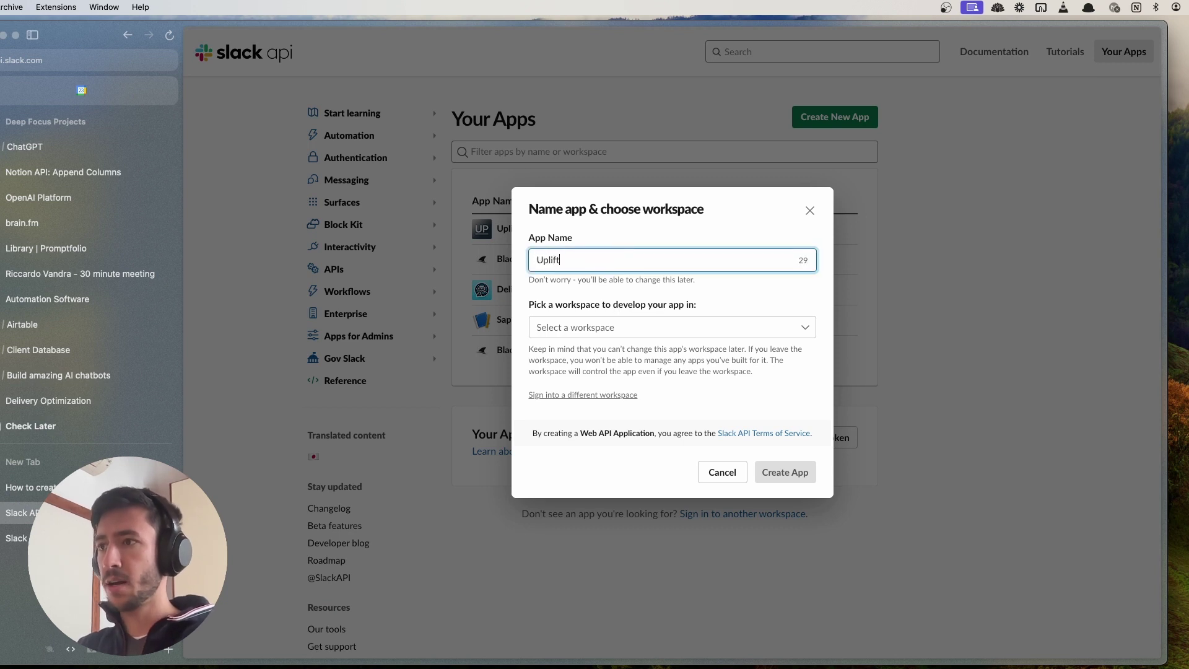
type("ed Testing A")
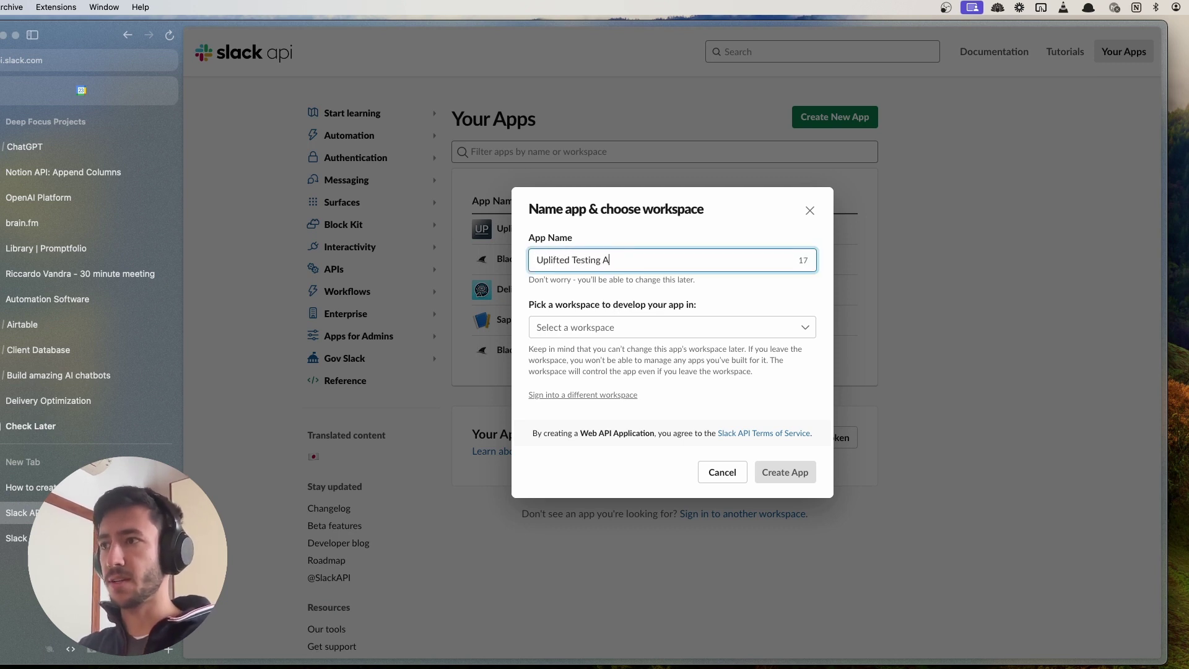
type("ssistant")
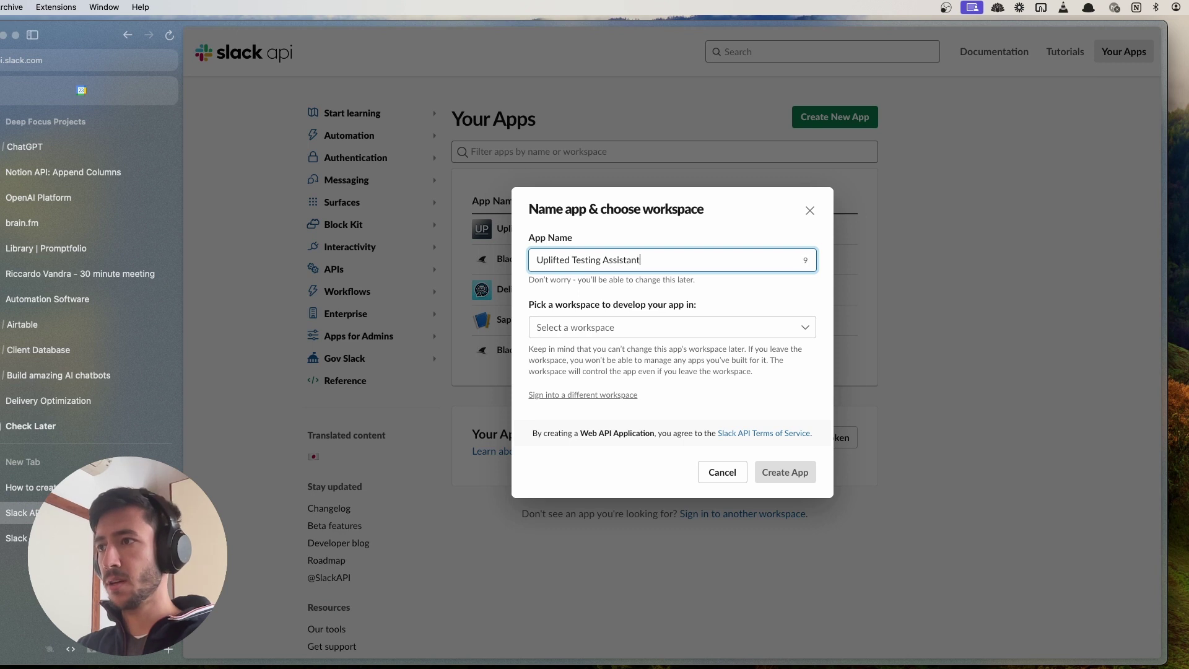
- Choose "Uplifted - Testing Workspace" as the development workspace and create the app
left_click(588, 327)
scroll(615, 419, "down", 3)
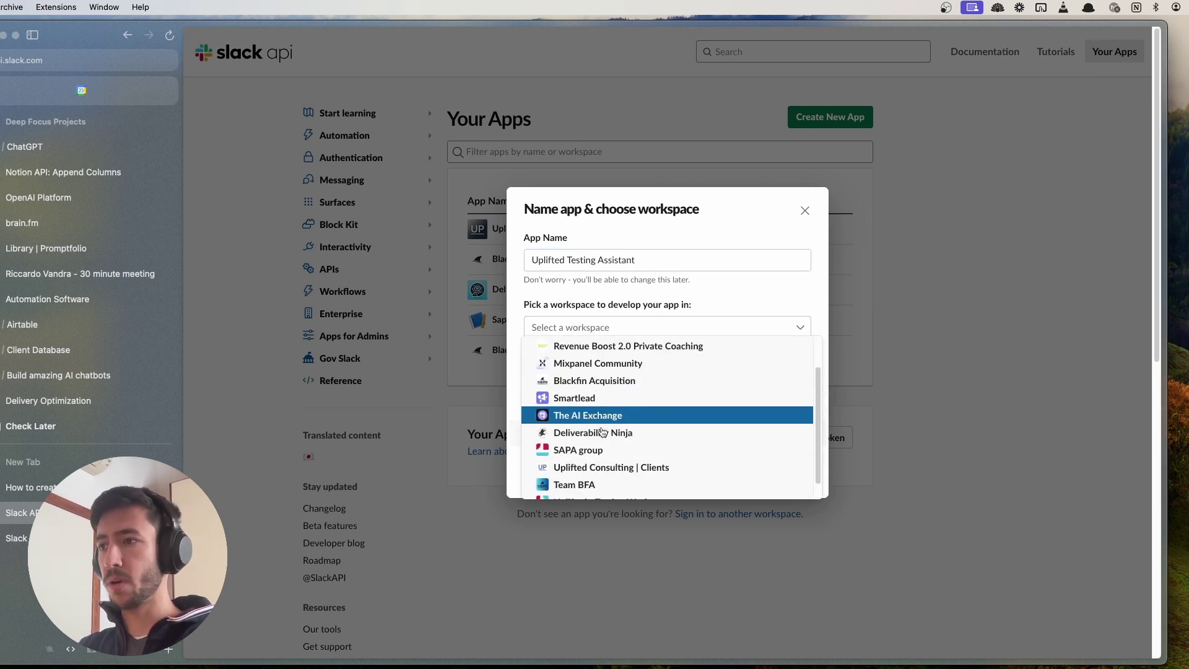
left_click(600, 484)
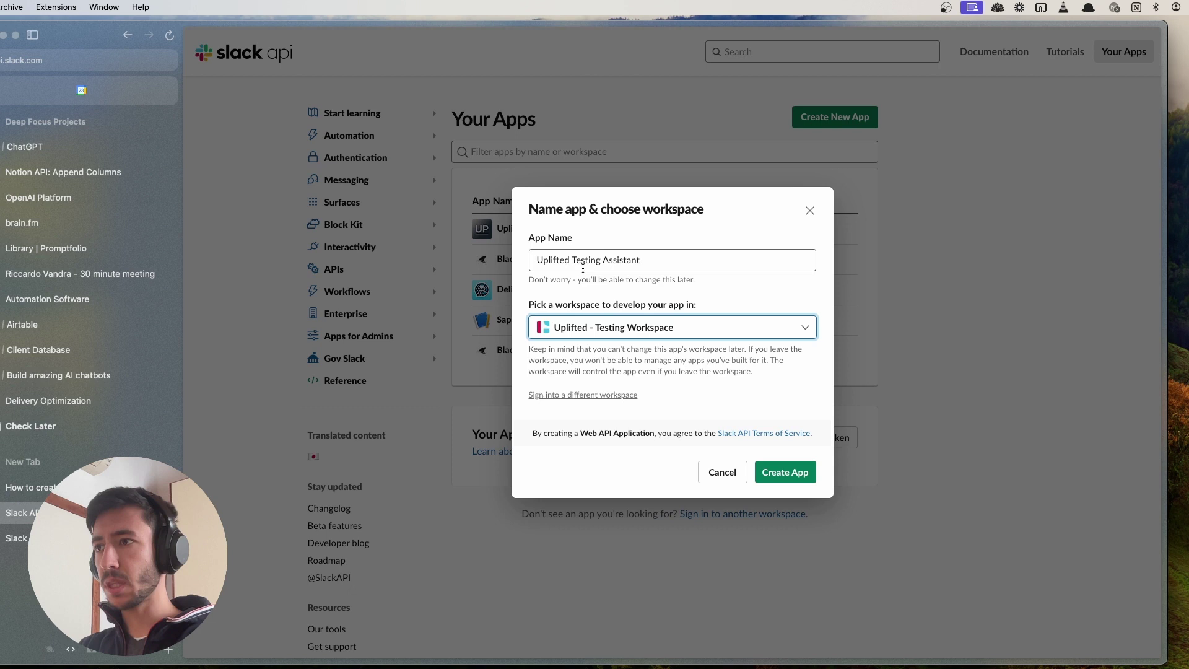
left_click_drag(593, 354, 770, 371)
left_click(750, 366)
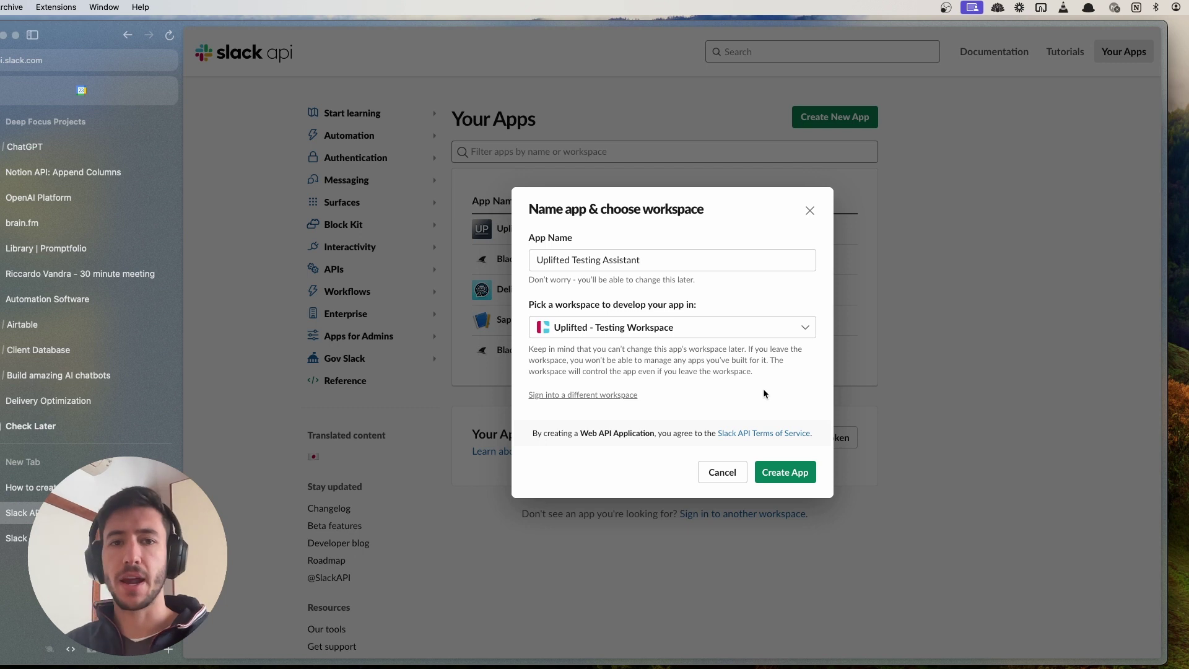
left_click(791, 475)
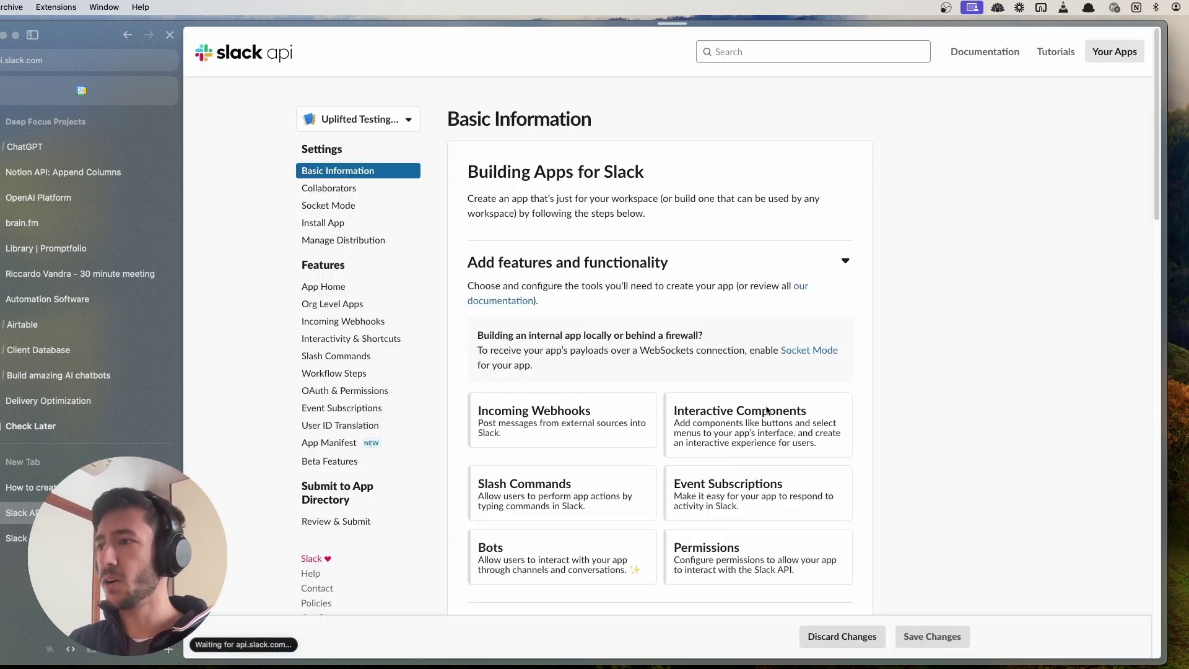
- Dismiss the tip about configuring the app in code and review the features offered on the Basic Information page
scroll(696, 292, "down", 5)
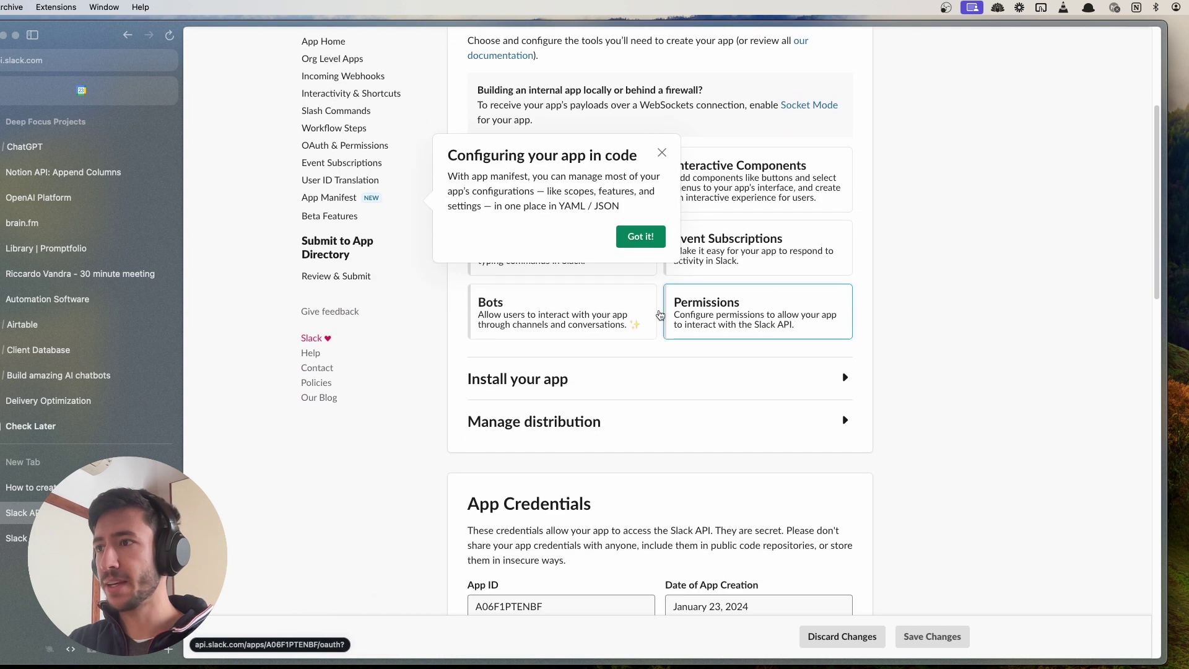
left_click(641, 320)
scroll(893, 413, "up", 5)
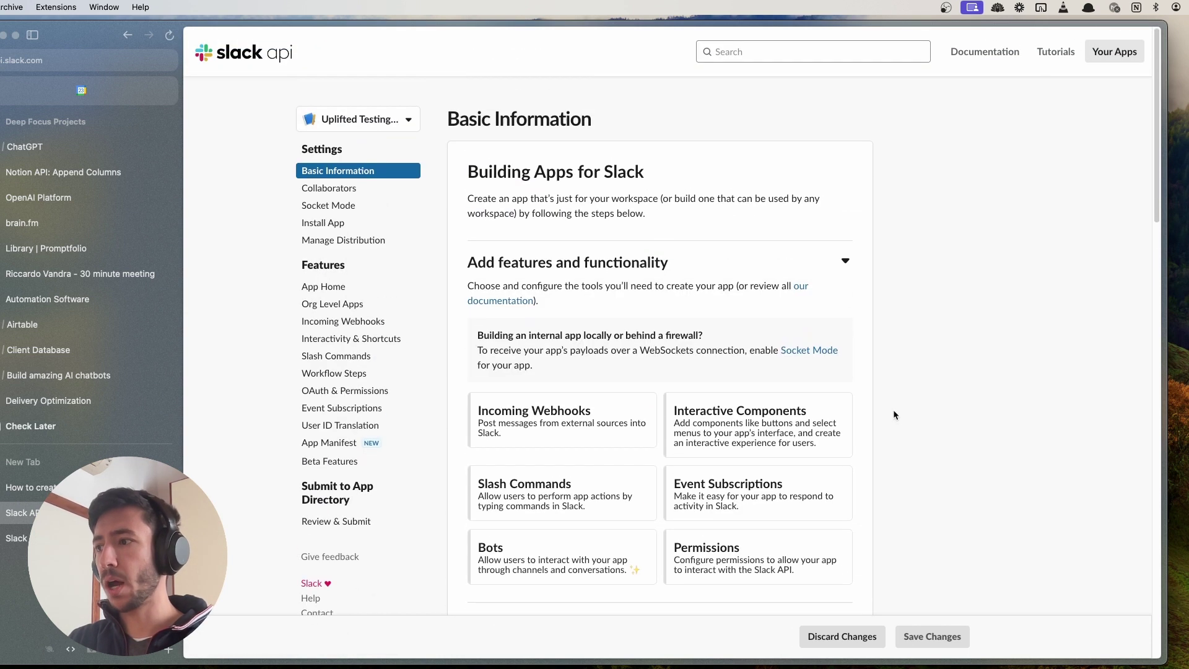
scroll(913, 483, "down", 1)
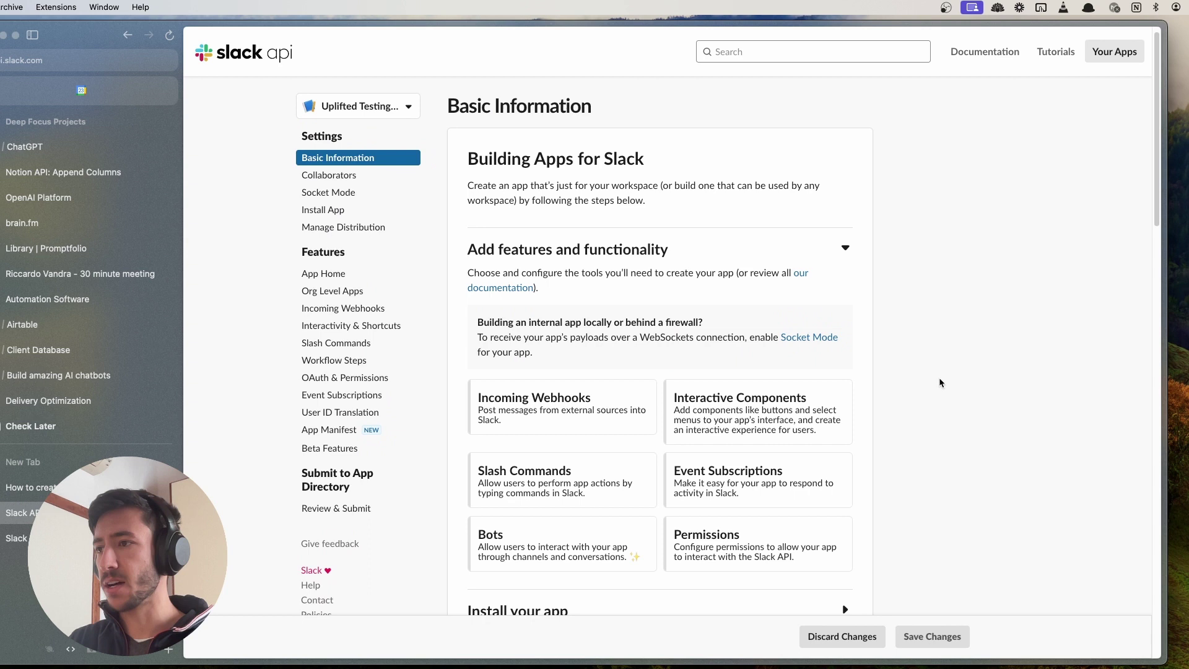
- Open the app's OAuth & Permissions page and add the chat:write scope to its bot token scopes
scroll(805, 387, "up", 1)
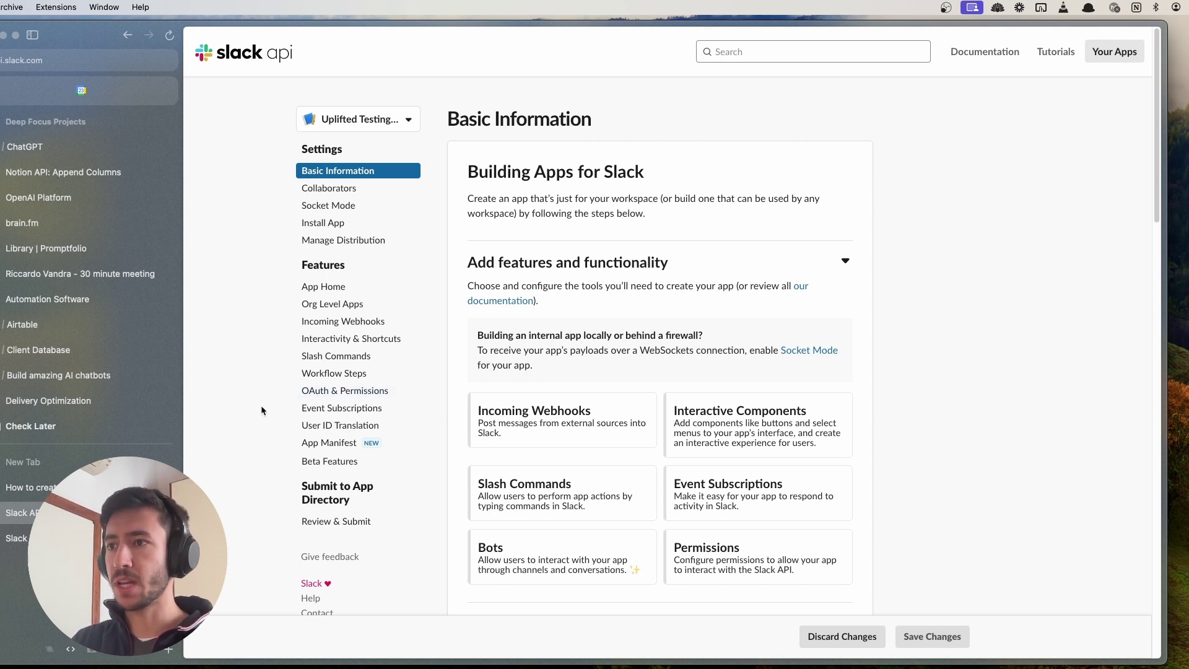
left_click(316, 392)
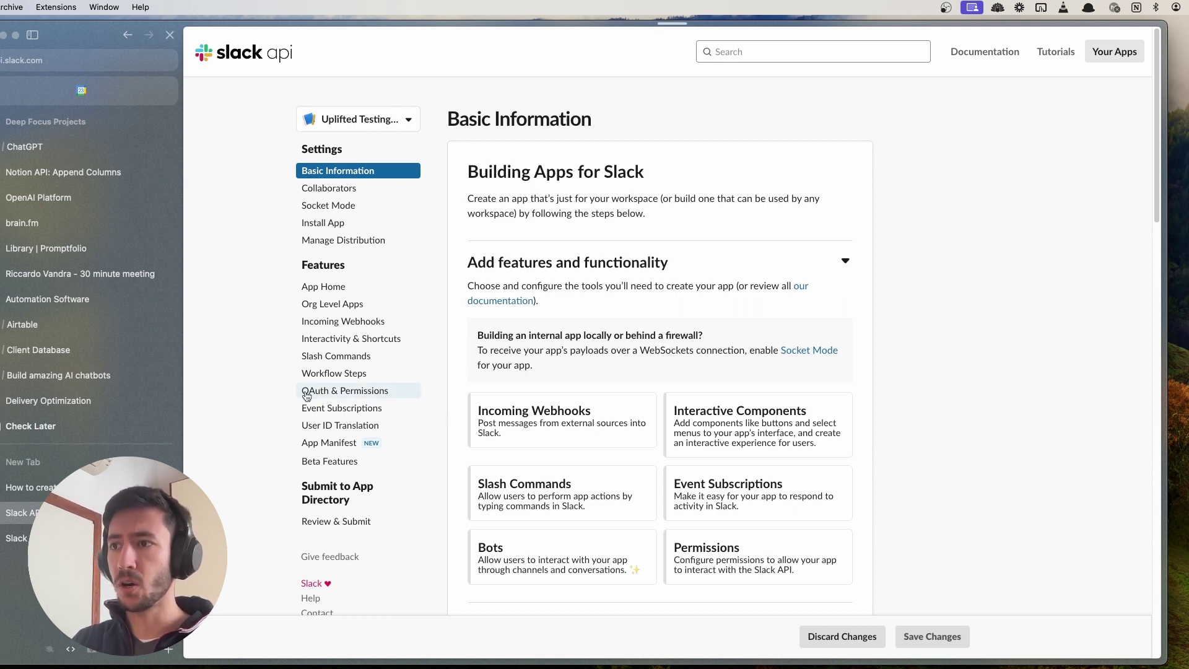
scroll(579, 445, "down", 5)
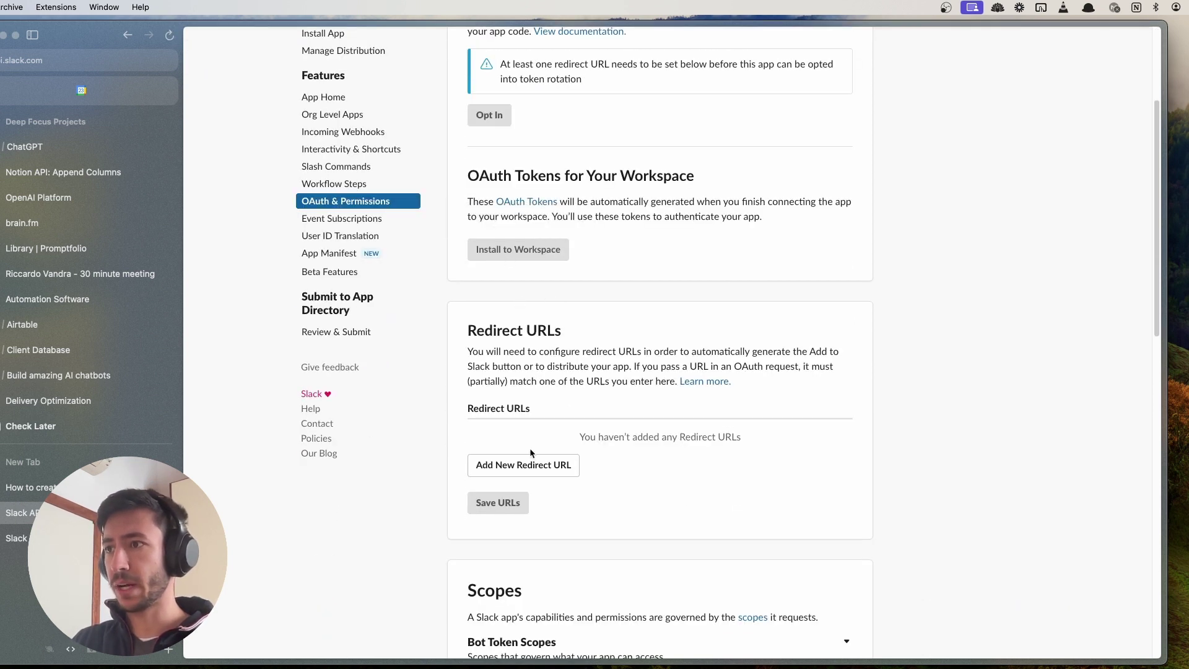
scroll(495, 507, "down", 3)
scroll(535, 568, "down", 3)
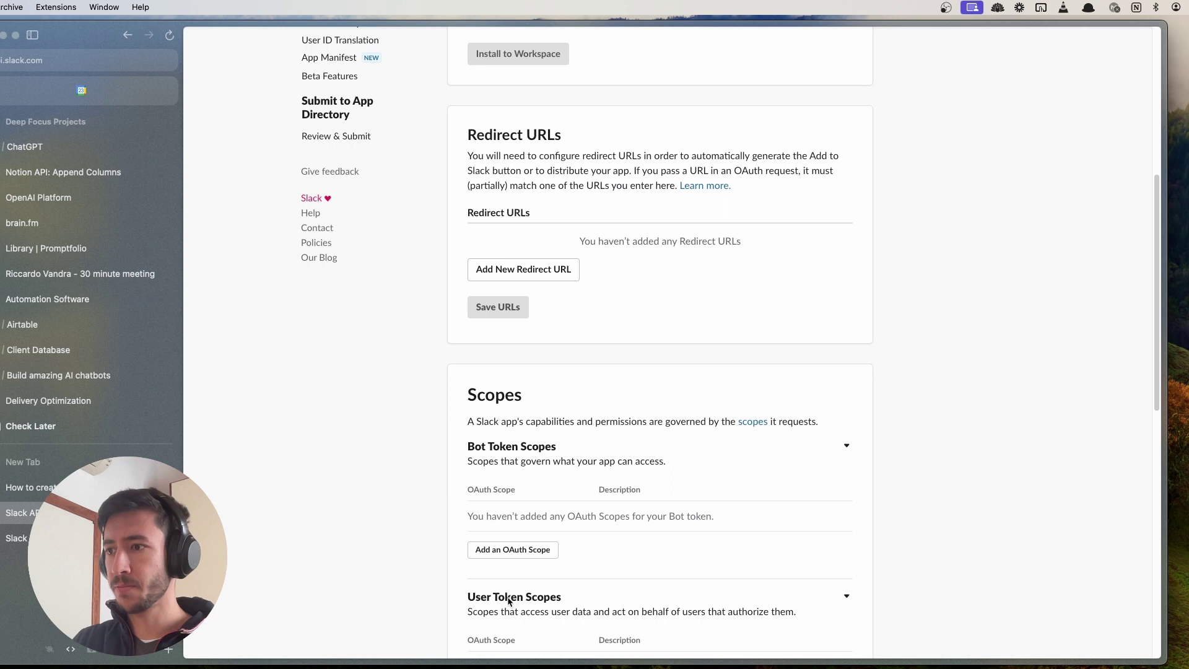
left_click(514, 534)
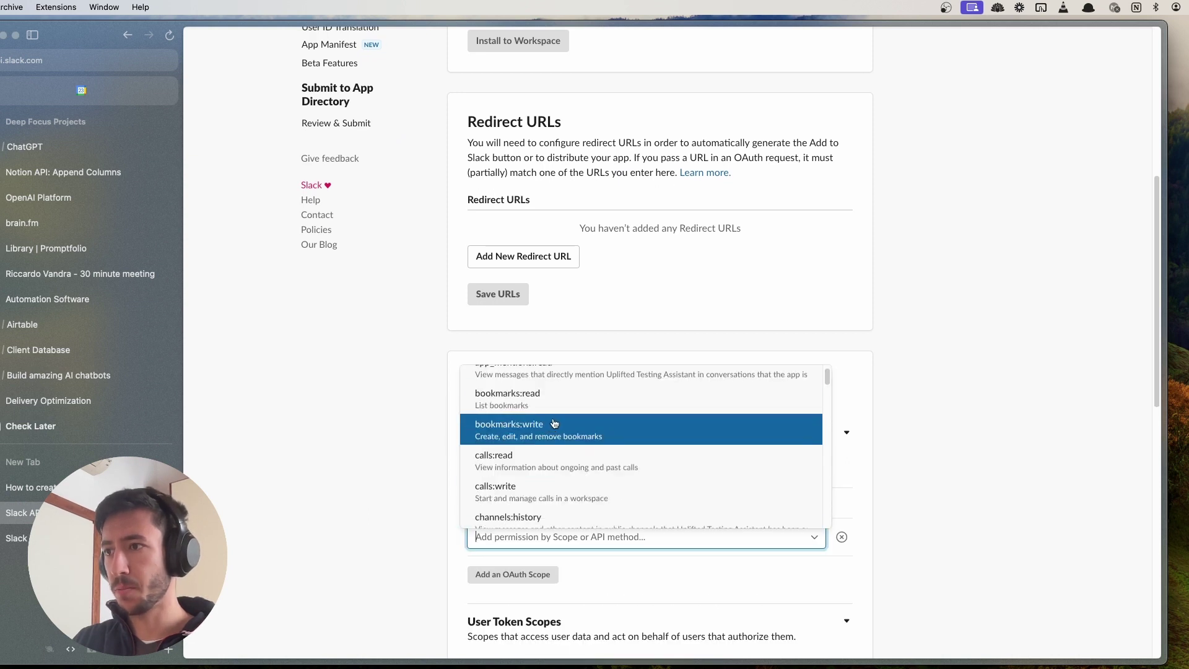
type("write")
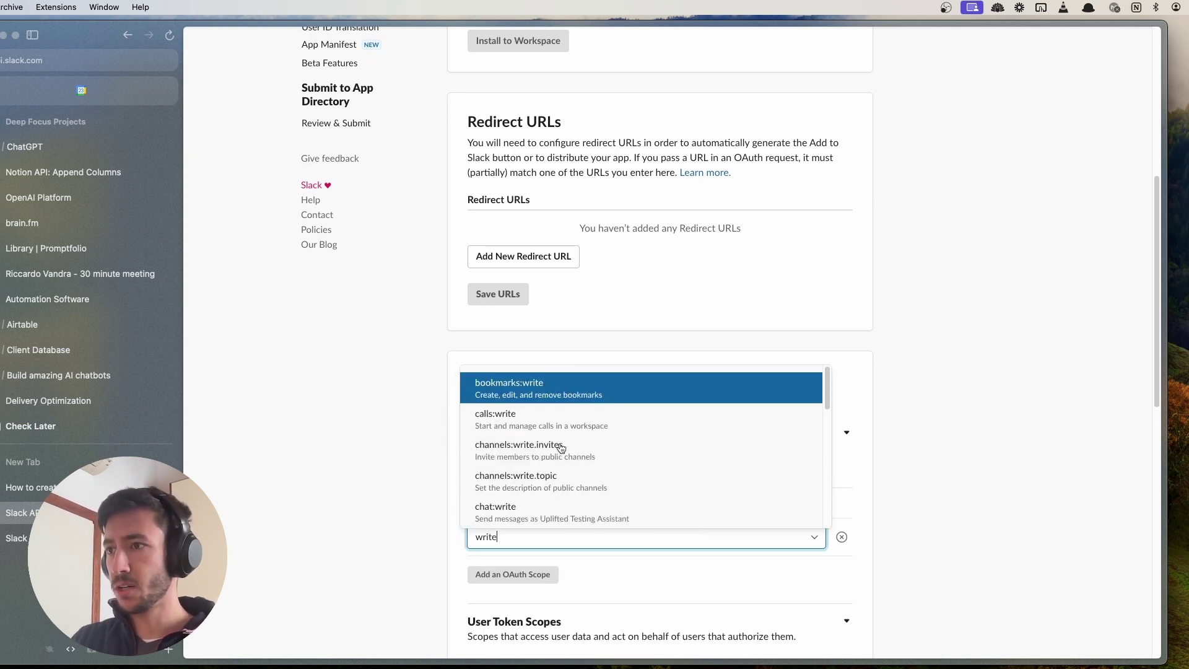
scroll(552, 471, "down", 2)
left_click(543, 453)
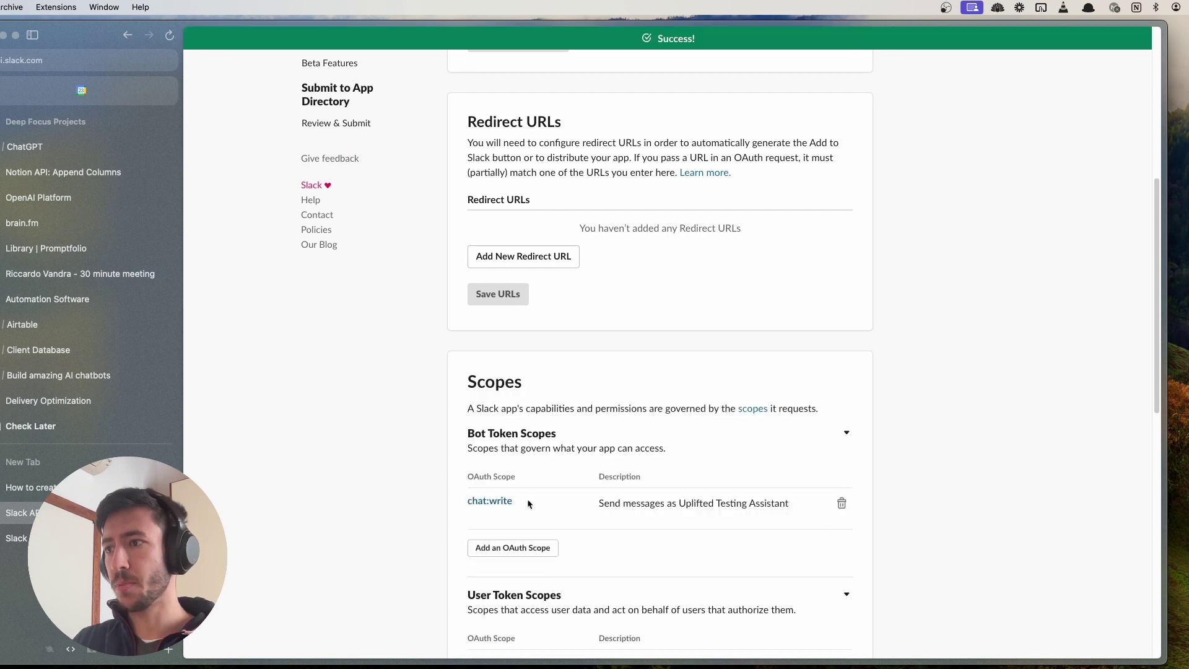
- Review the description of the chat:write scope and browse the other scopes available for the bot token
scroll(491, 463, "down", 2)
scroll(689, 527, "down", 1)
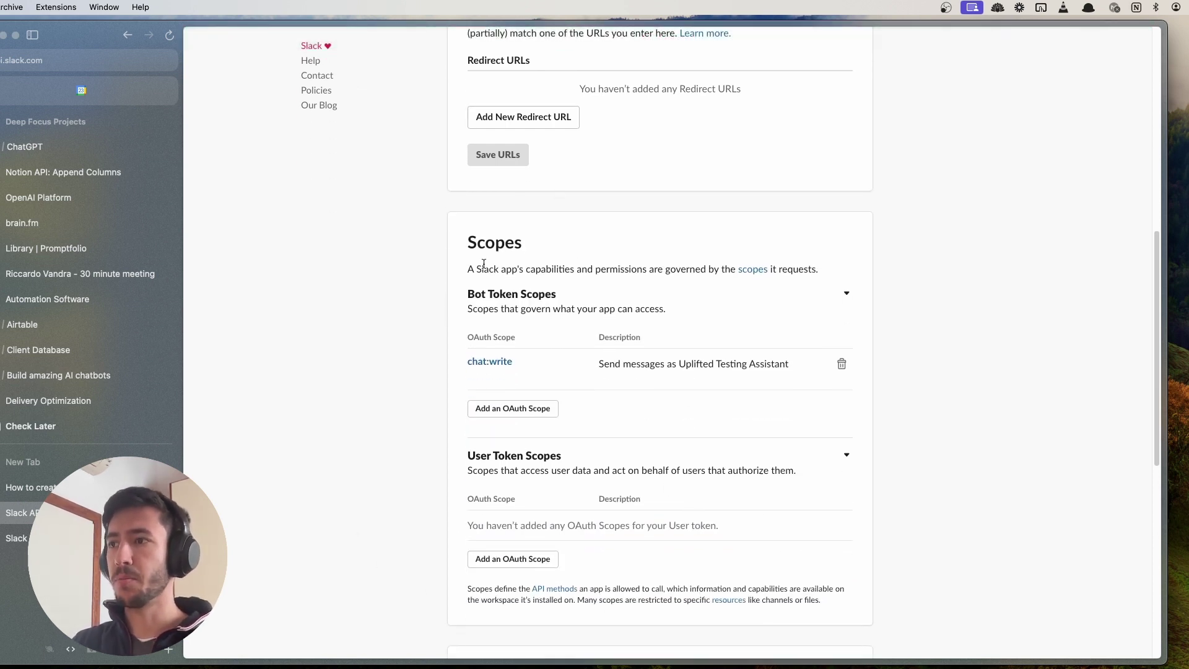
left_click_drag(600, 363, 732, 365)
left_click(673, 379)
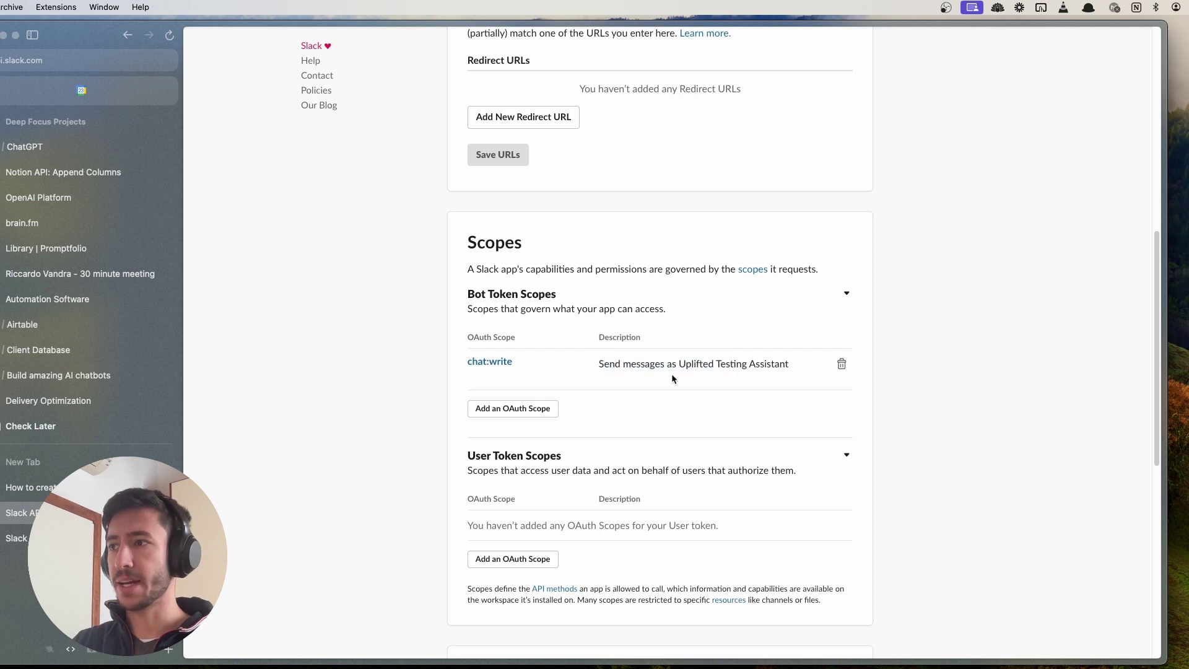
left_click(550, 408)
scroll(600, 507, "down", 10)
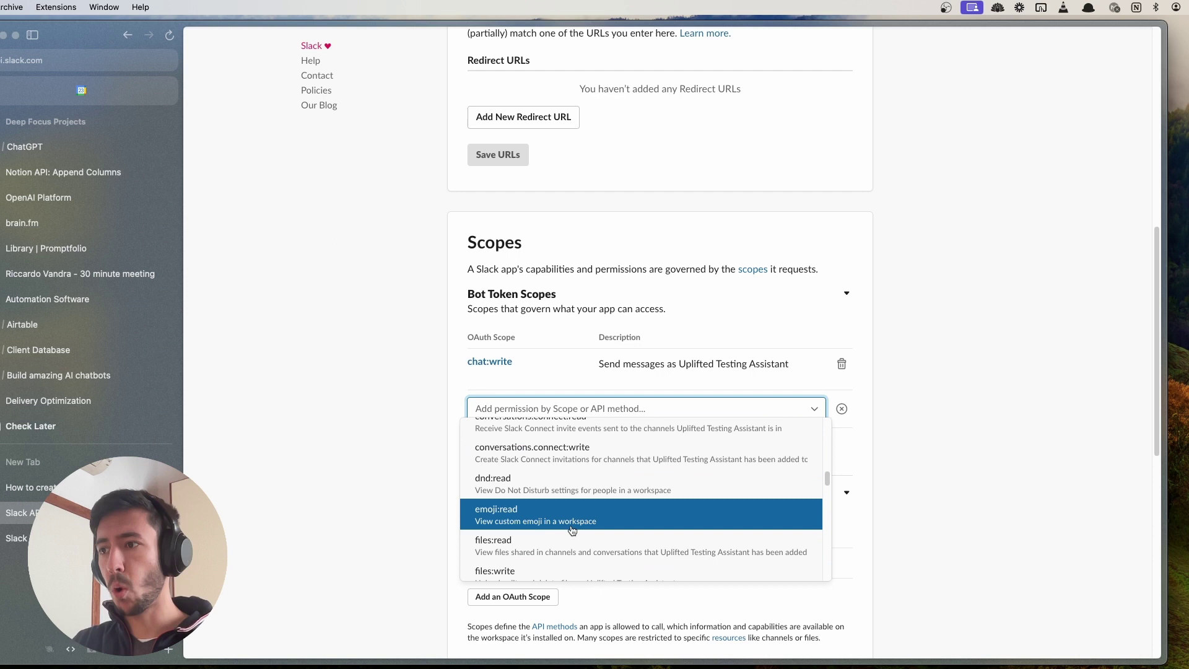
scroll(568, 527, "down", 2)
left_click(619, 341)
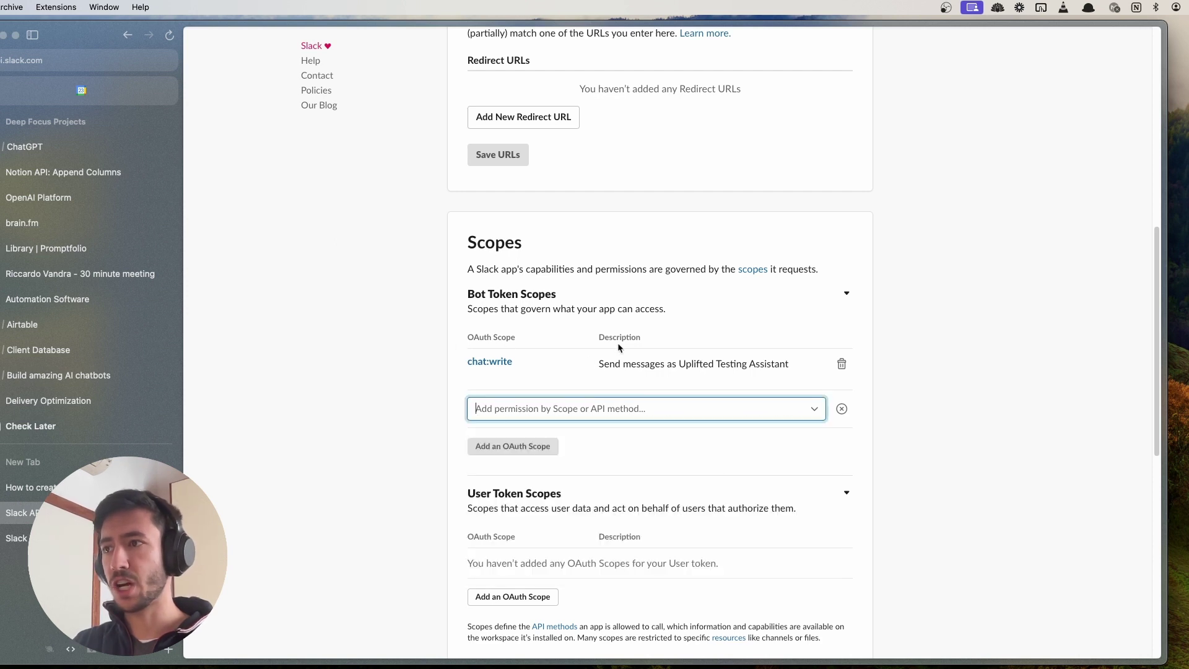
- Install the app to the testing workspace and allow the access it requests
scroll(619, 275, "up", 5)
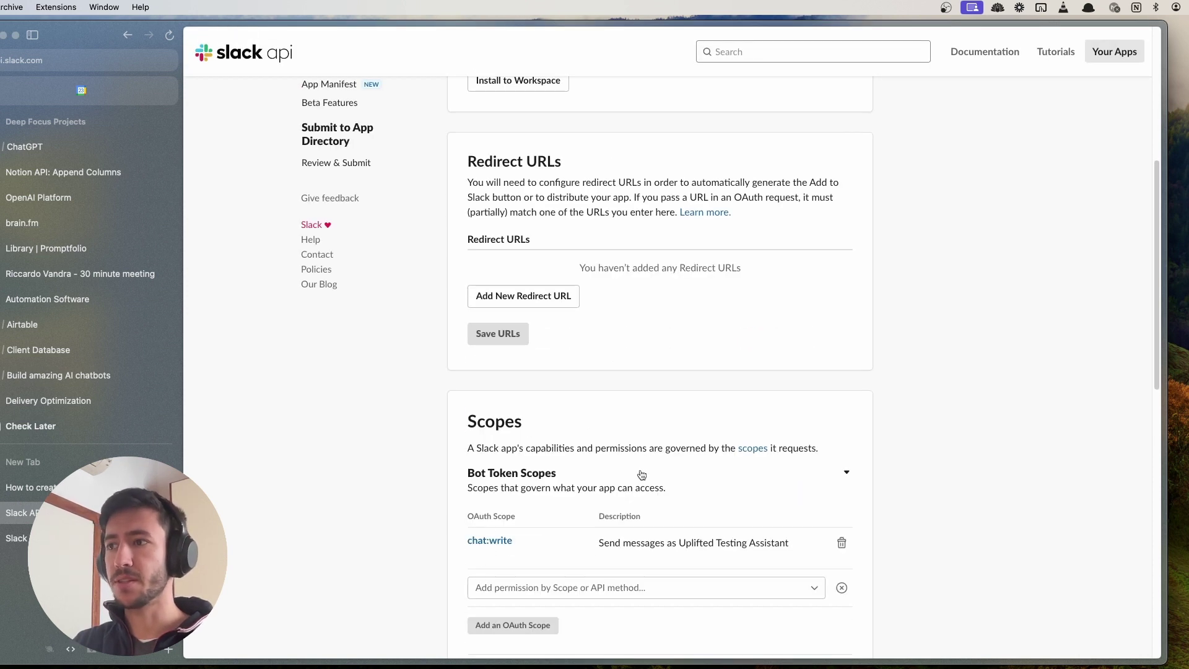
scroll(615, 334, "up", 6)
scroll(614, 333, "up", 1)
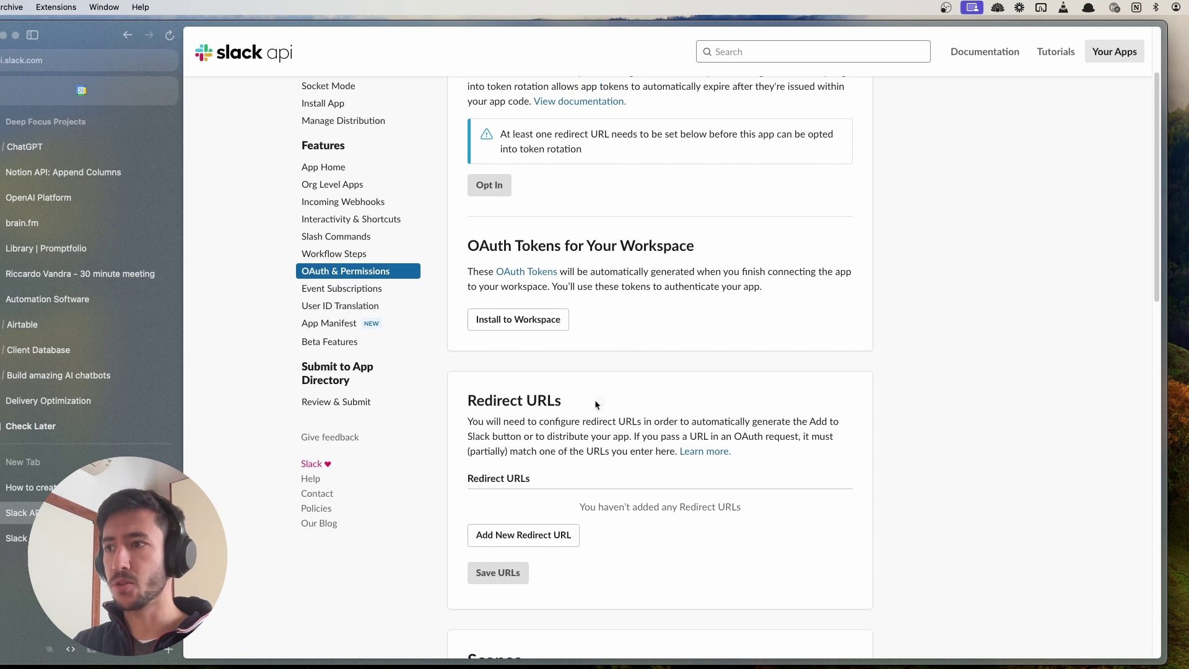
left_click(532, 321)
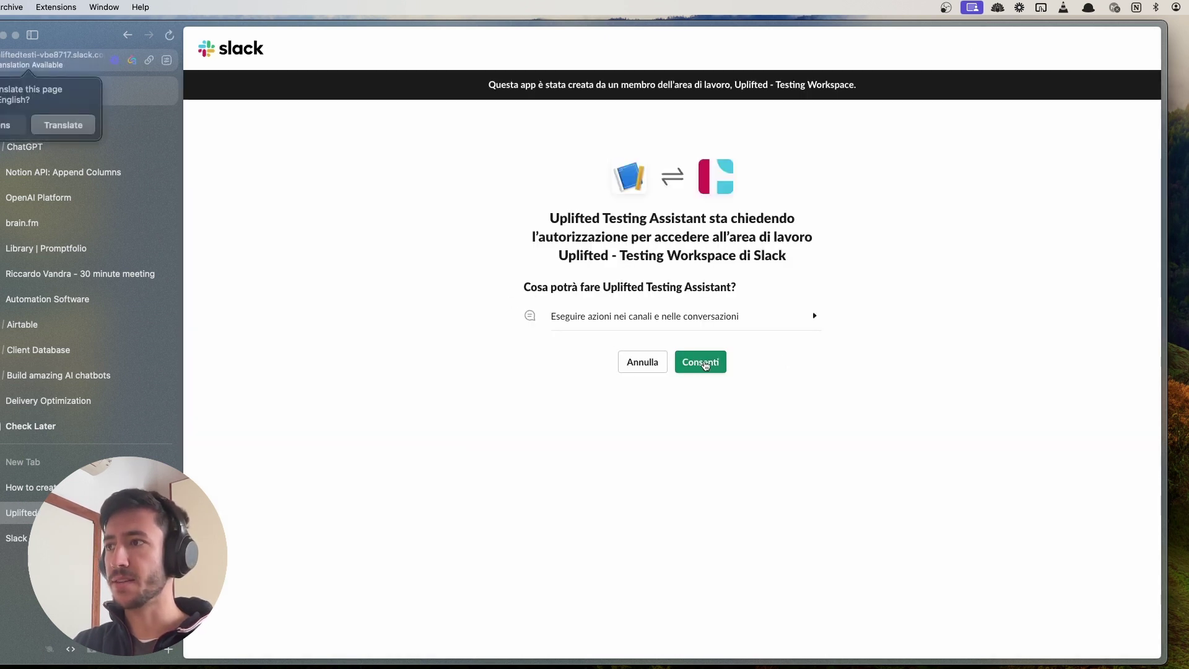
left_click(704, 361)
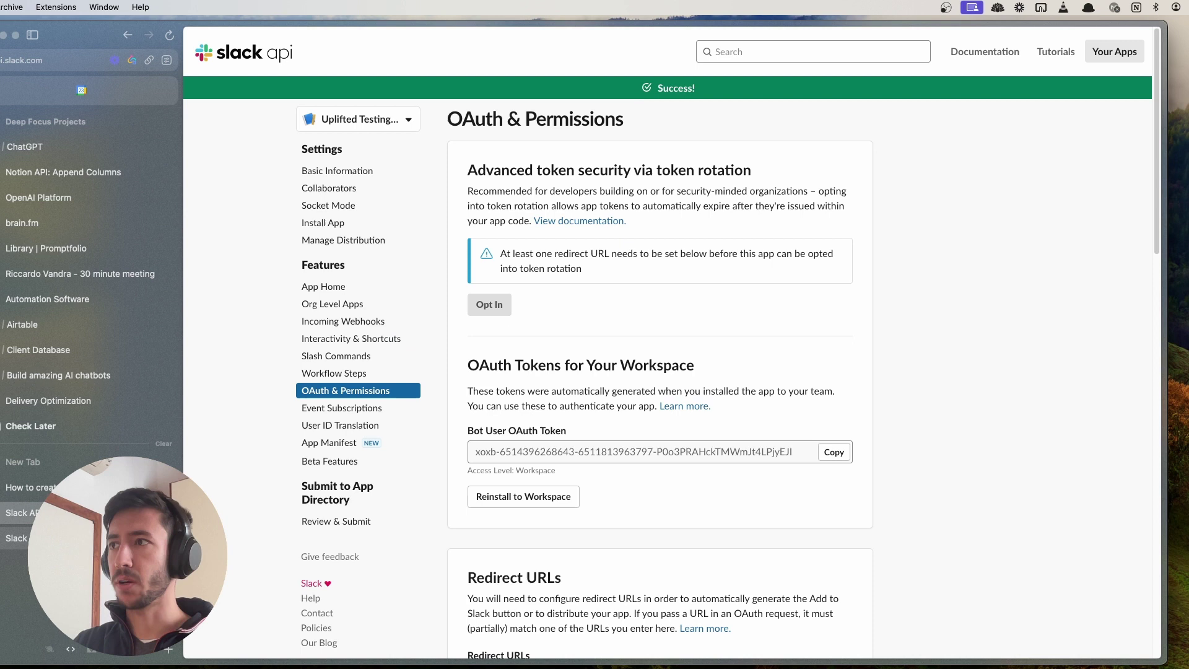
- Switch to the Slack workspace and view the Uplifted Testing Assistant app's message conversation
key("ctrl+Tab")
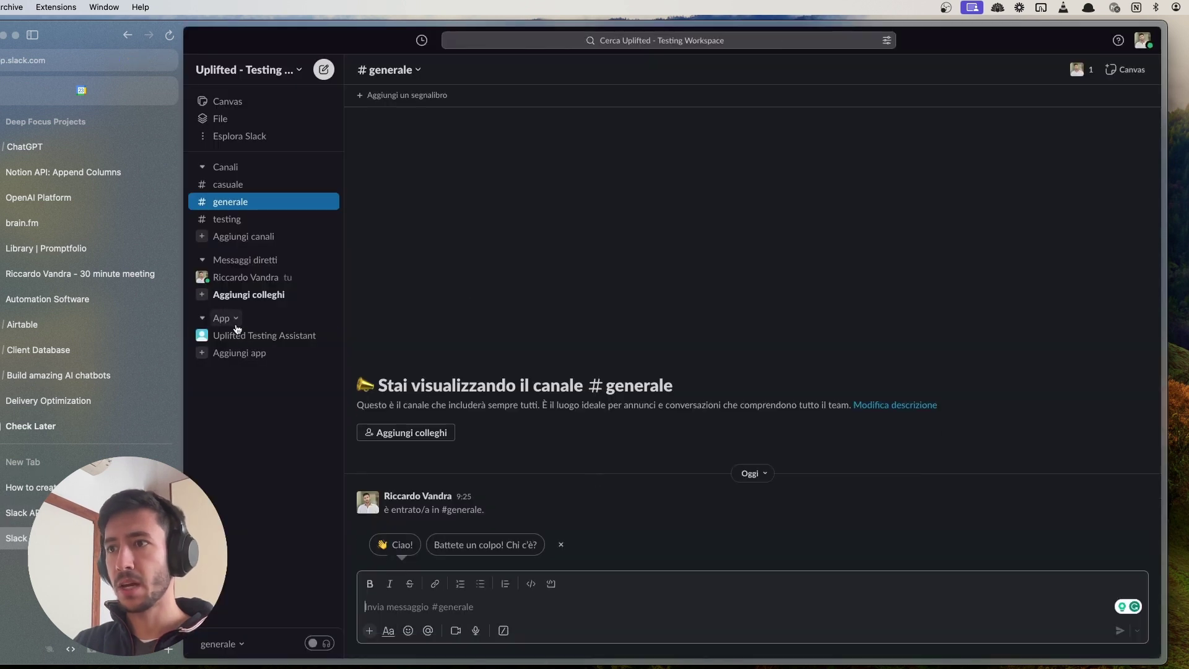
left_click(290, 335)
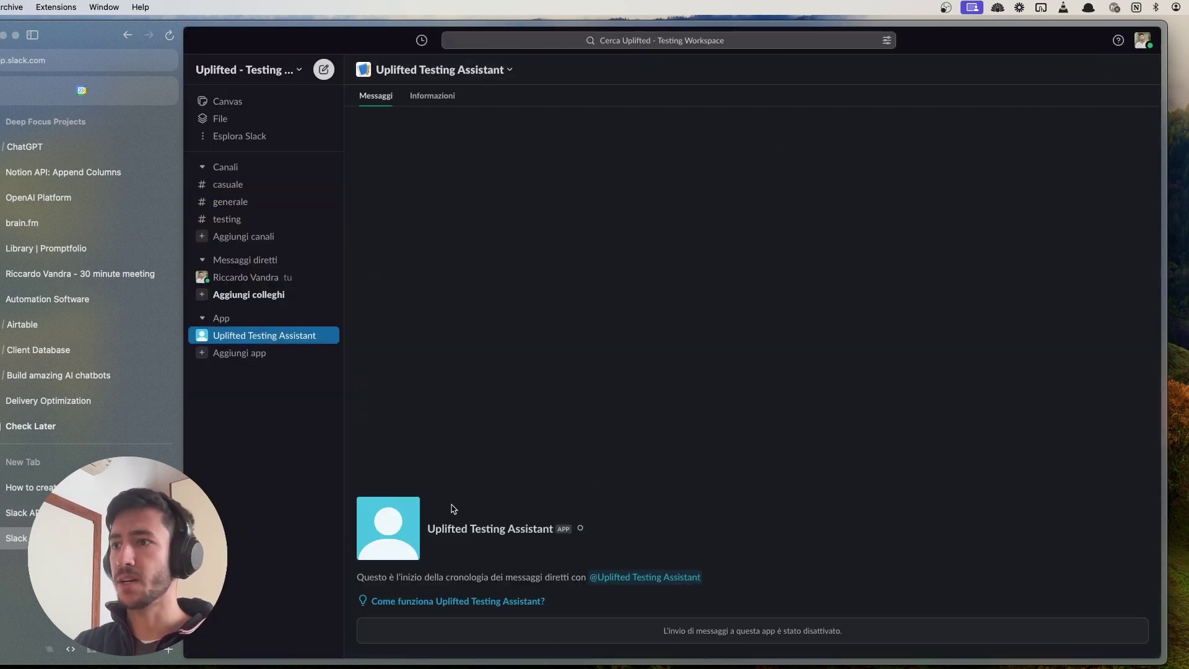
mouse_move(332, 337)
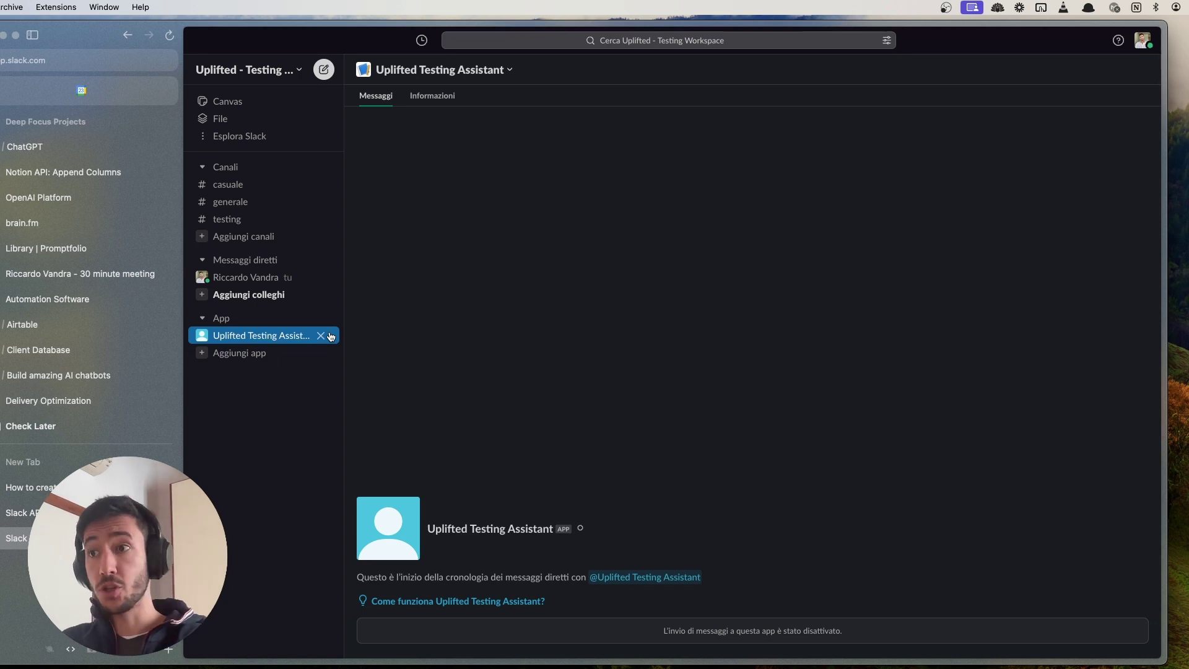
- Open the #testing channel's integrations and add the Uplifted Testing Assistant app to the channel
left_click(259, 199)
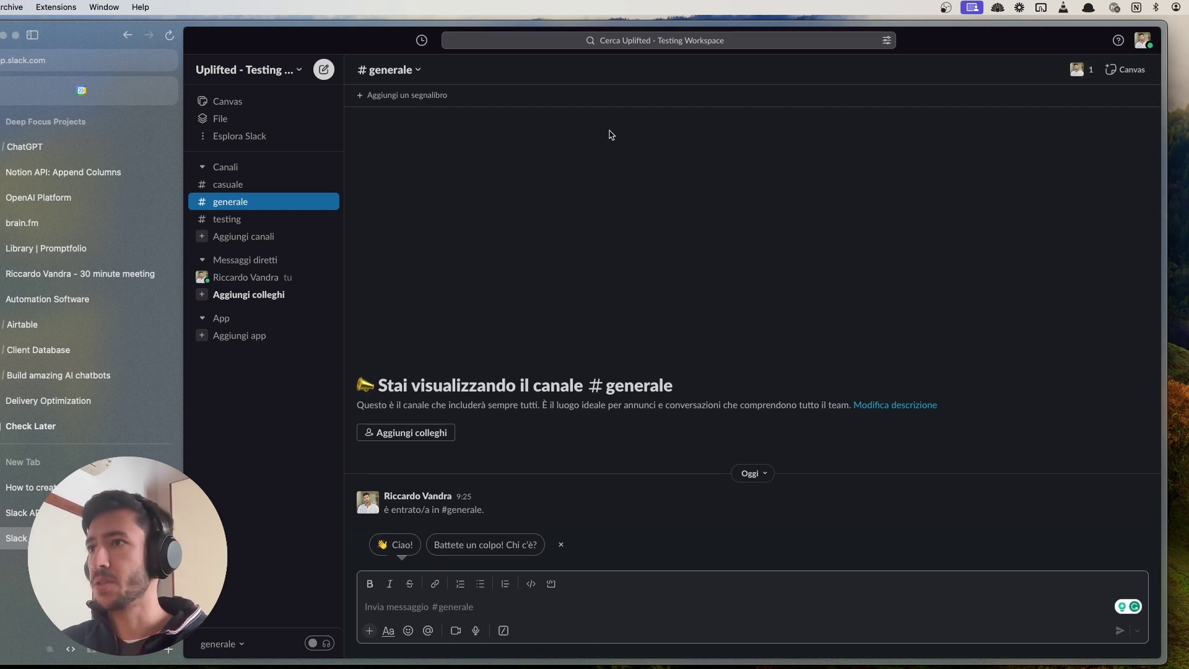
left_click(234, 219)
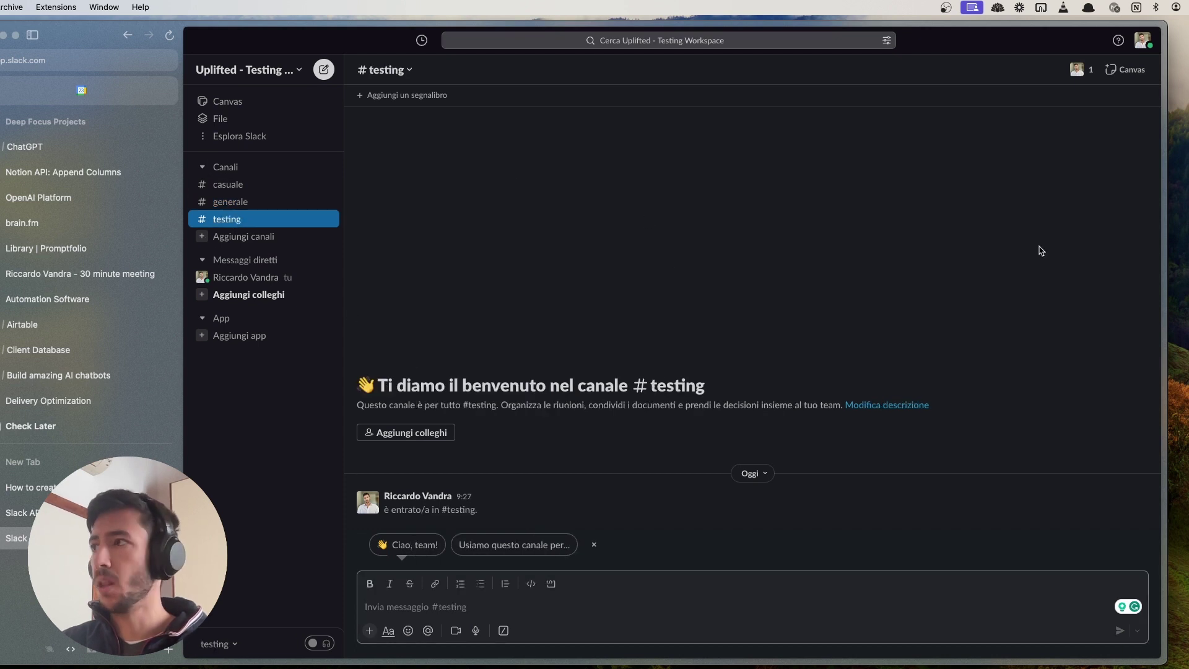
left_click(1080, 69)
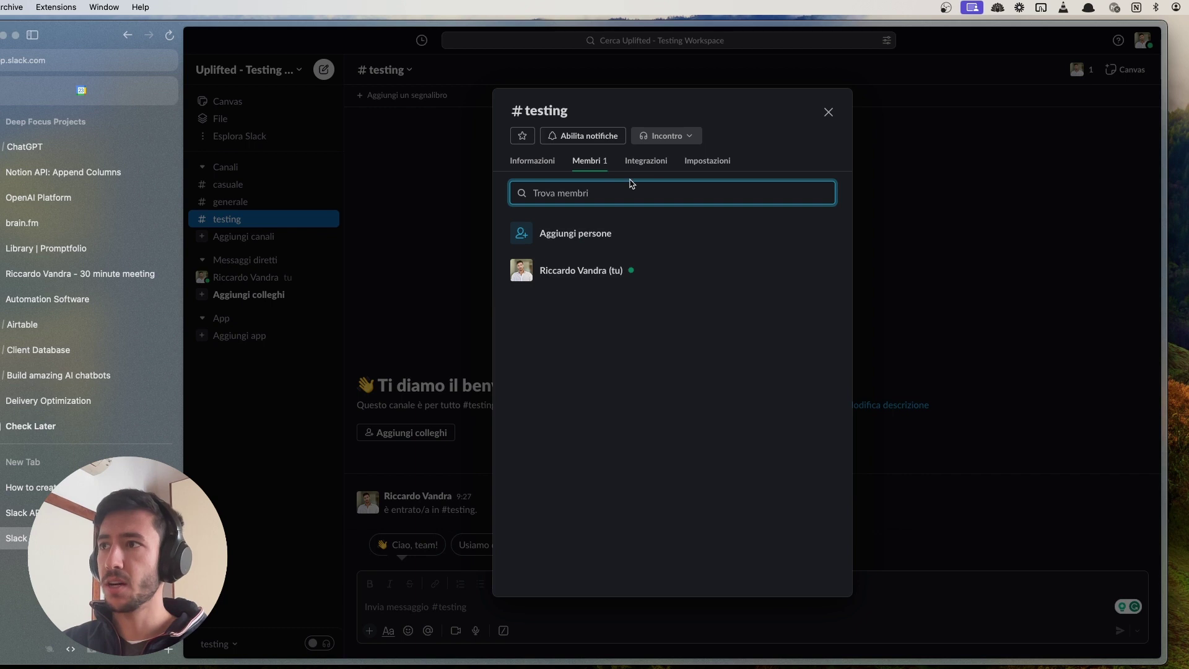
left_click(647, 163)
left_click(555, 365)
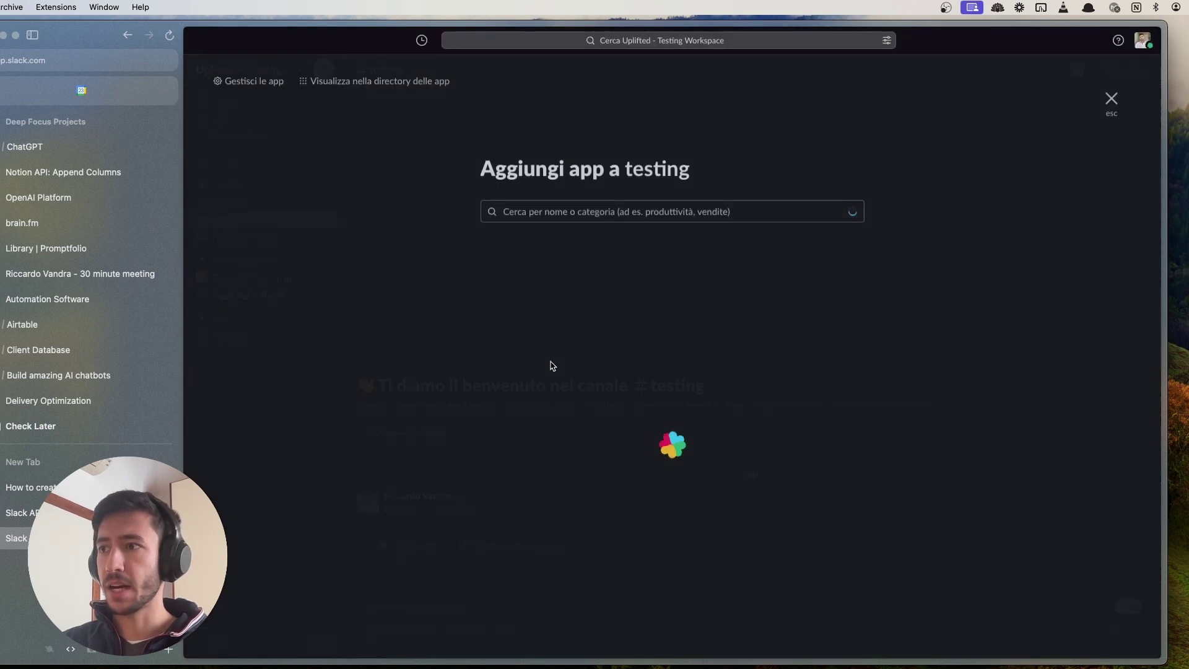
left_click(817, 418)
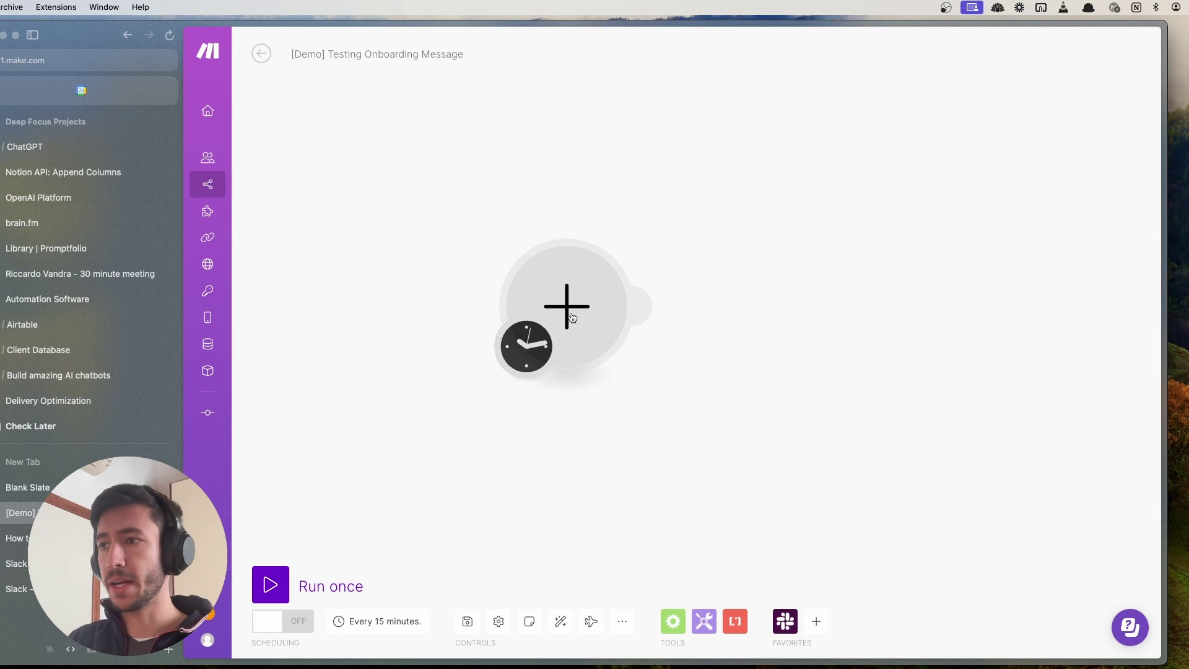
- Add Slack's Create a Message module as the first module of the "[Demo] Testing Onboarding Message" scenario
left_click(572, 318)
type("Slack")
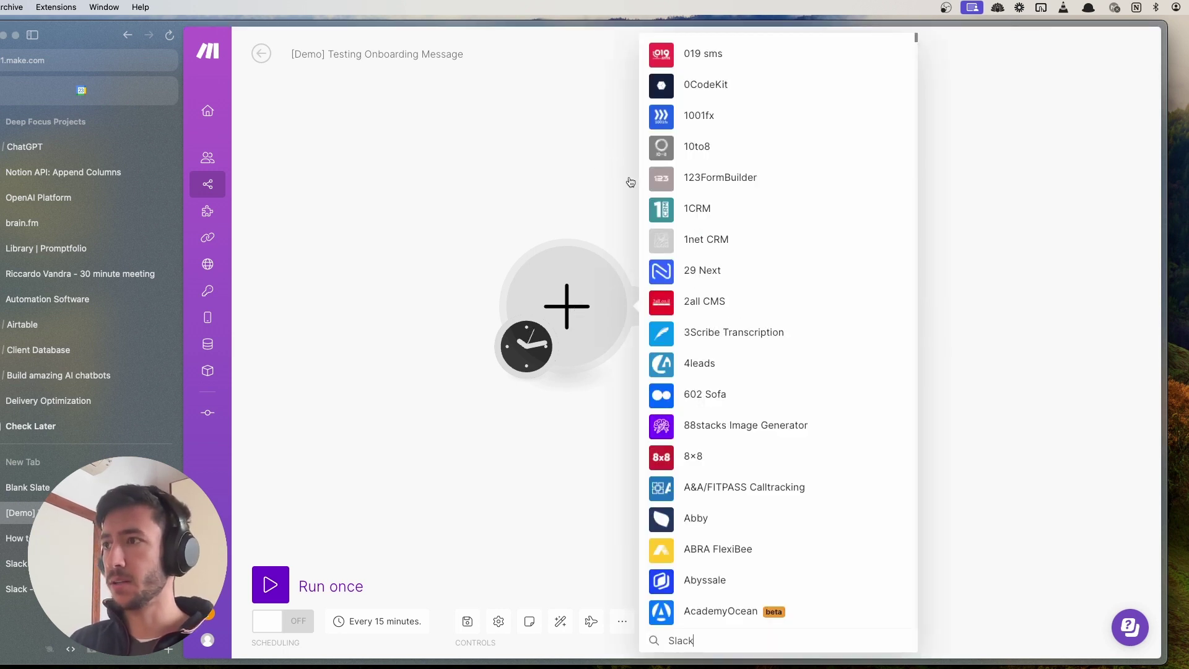
left_click(710, 277)
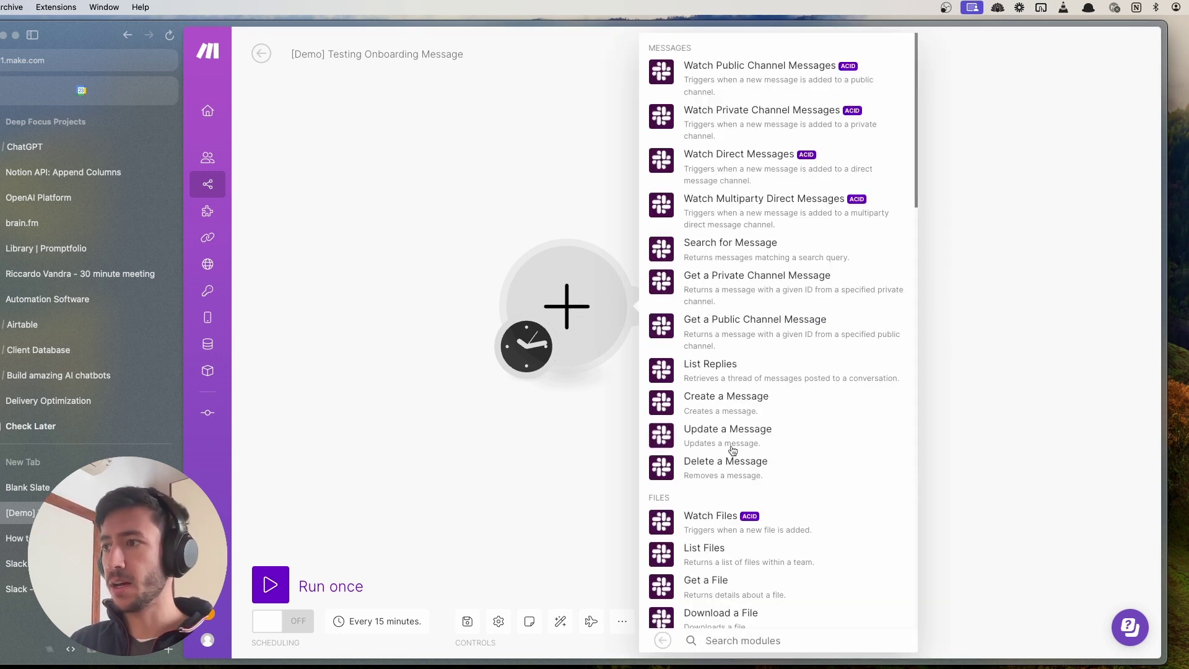
left_click(724, 406)
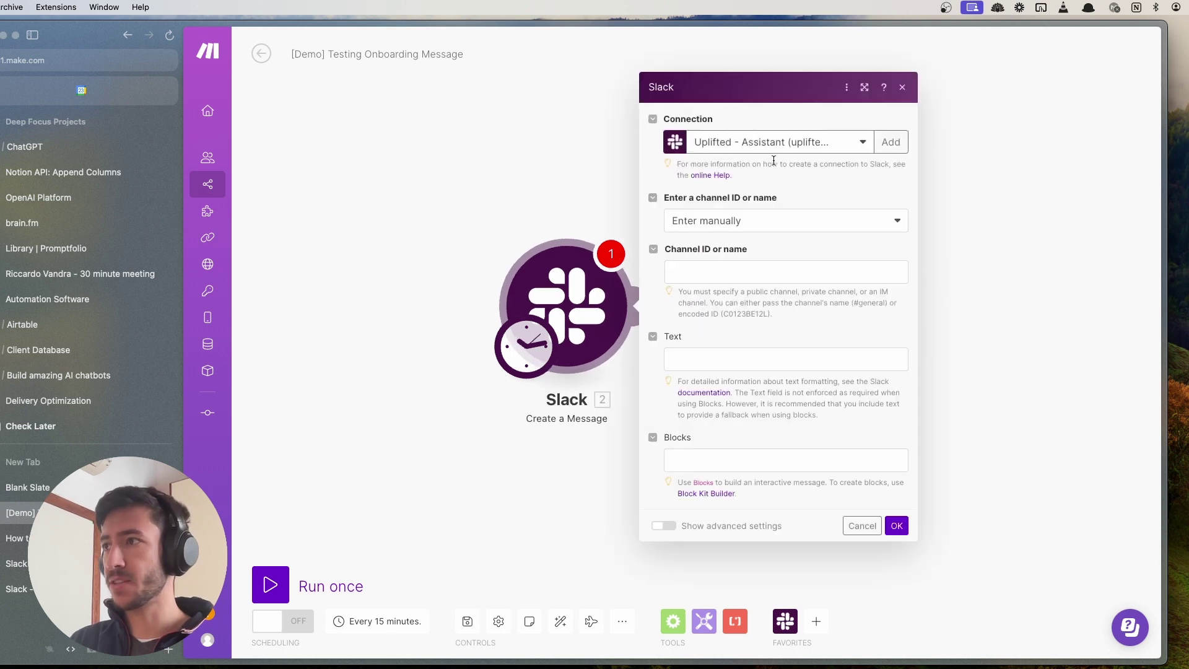
- Start a new connection of type Slack (bot) for the module and name it "Uplifted Testing Bot"
left_click(791, 142)
left_click(898, 142)
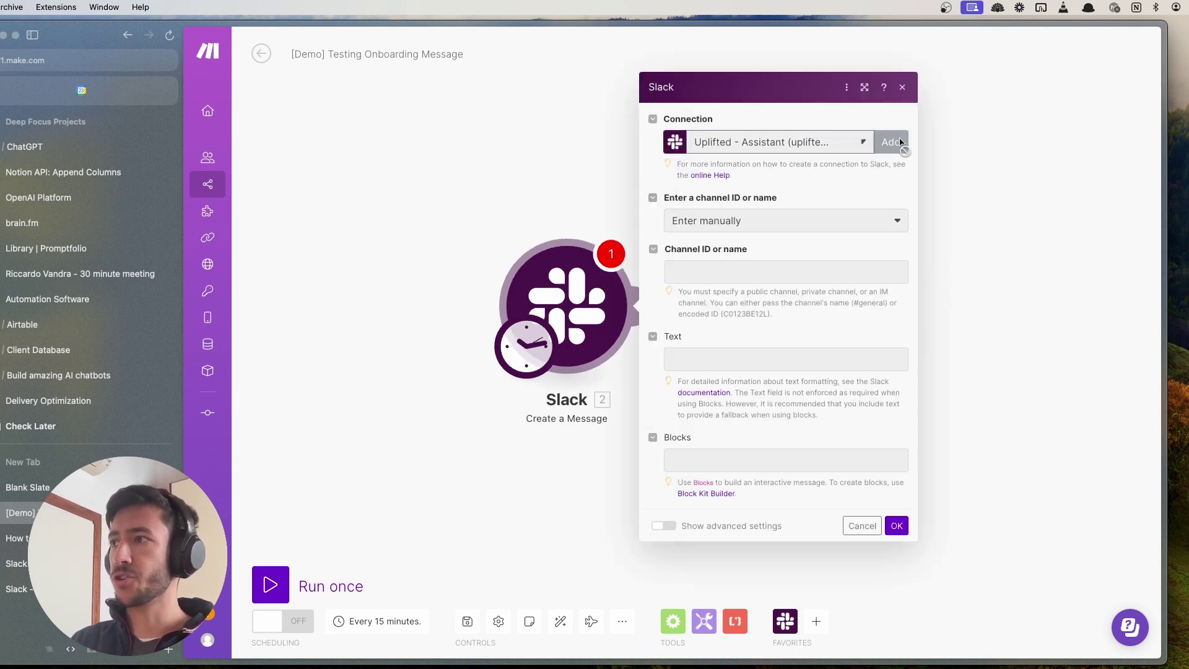
left_click(677, 142)
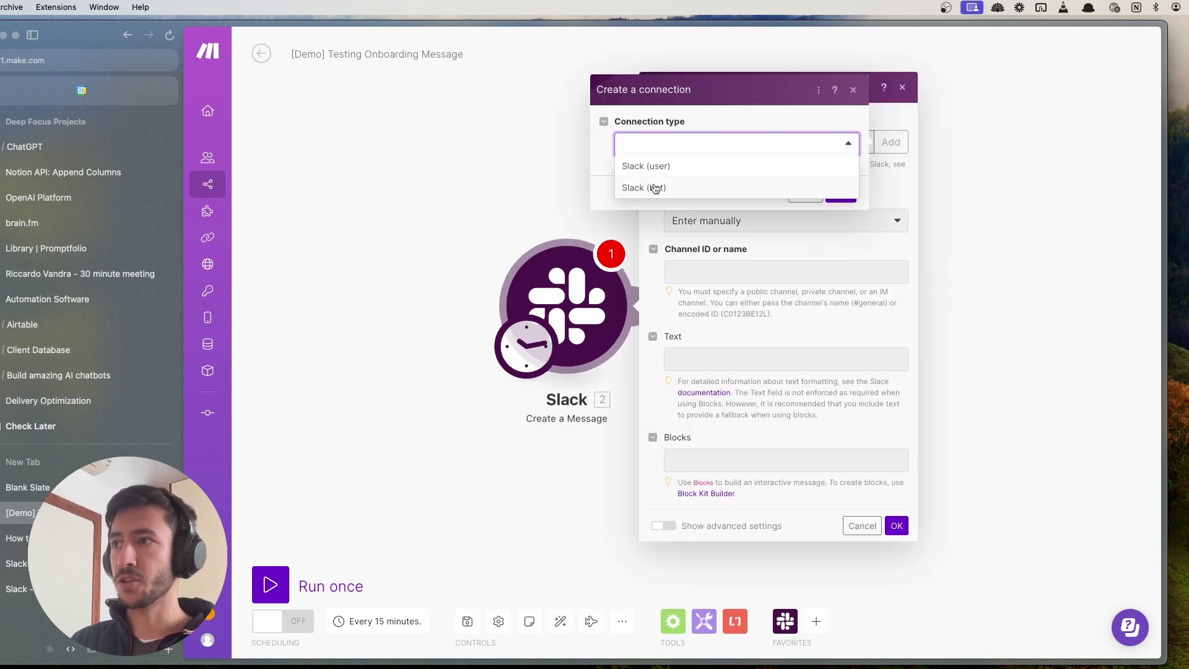
left_click(656, 189)
left_click(756, 167)
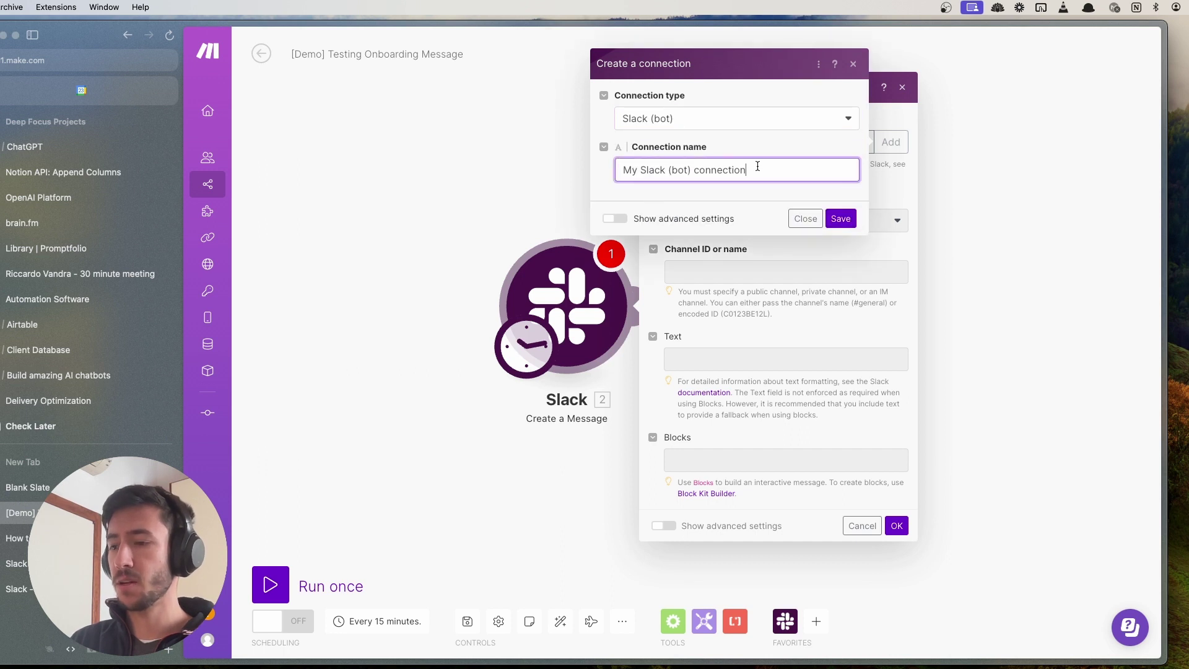
key("super+a")
type("Uplif")
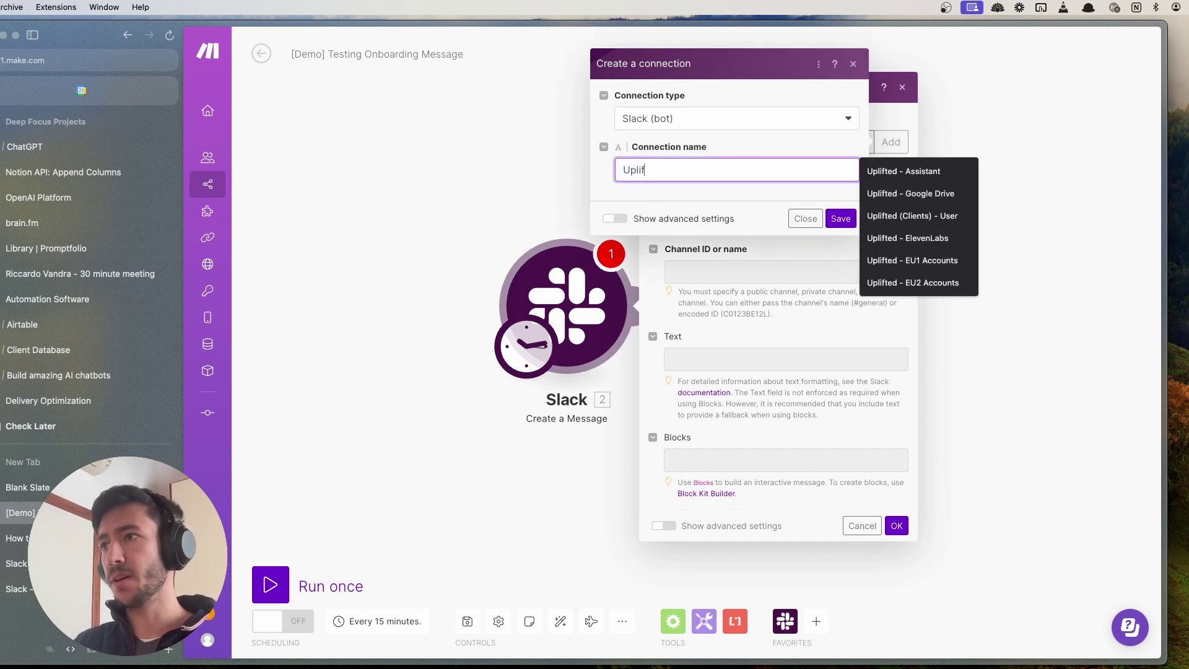
type("ted Testing")
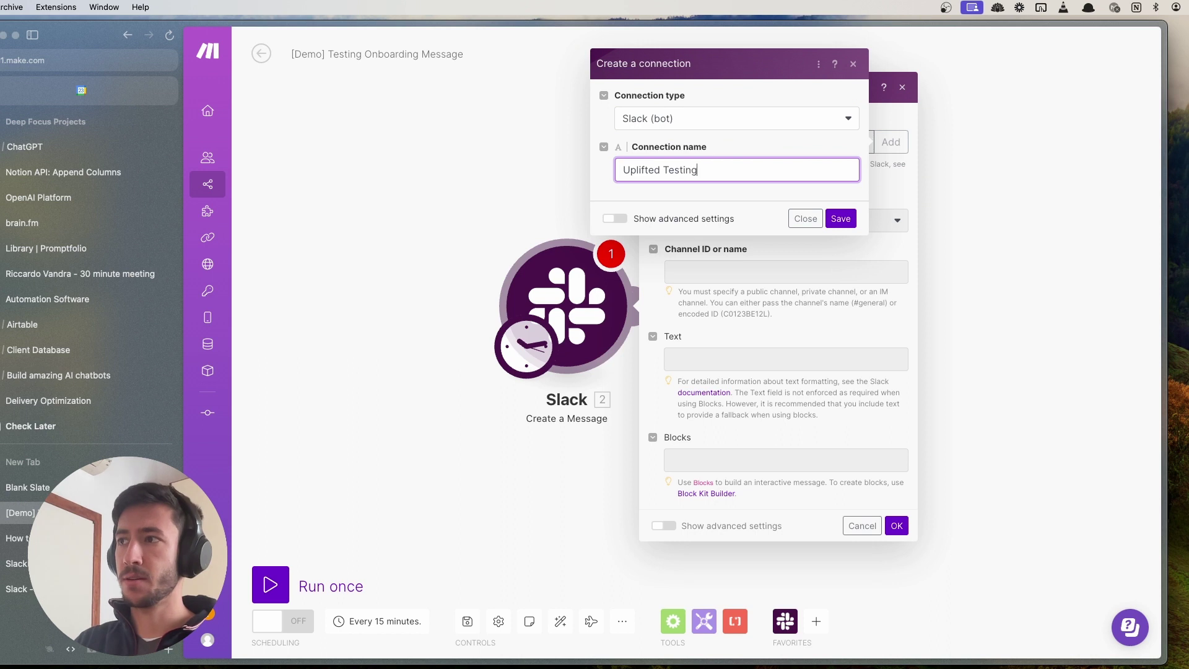
type(" Bot")
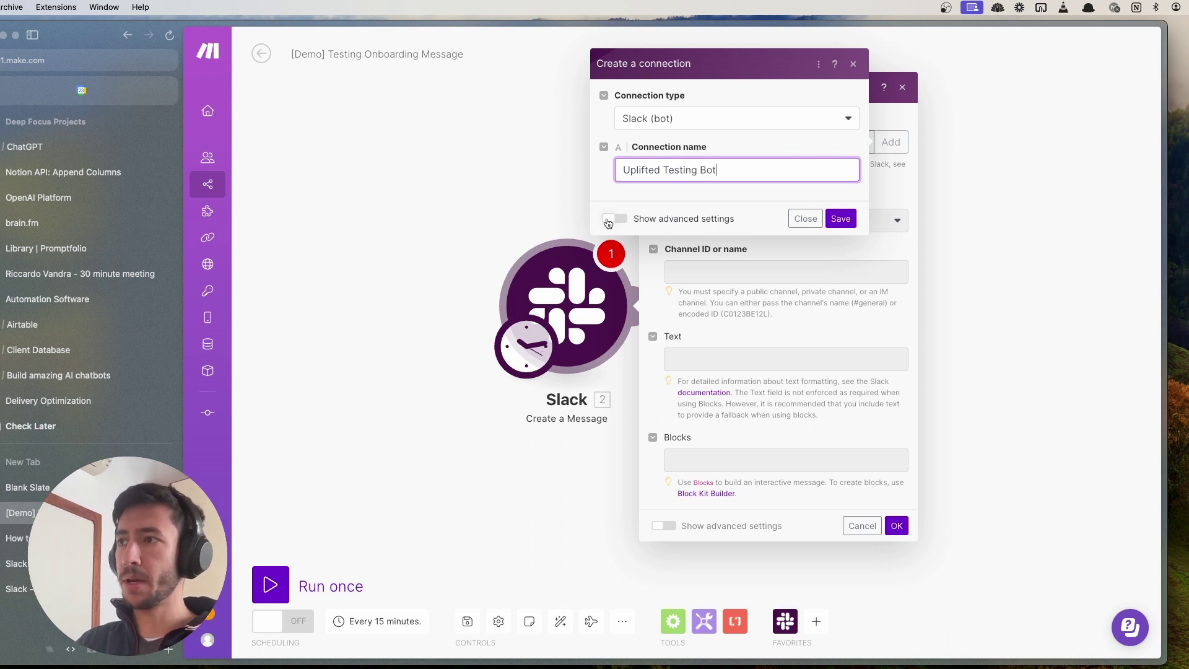
- Show the connection's advanced settings with the Client ID and Client Secret fields, and switch to the Slack API page of the app
left_click(608, 219)
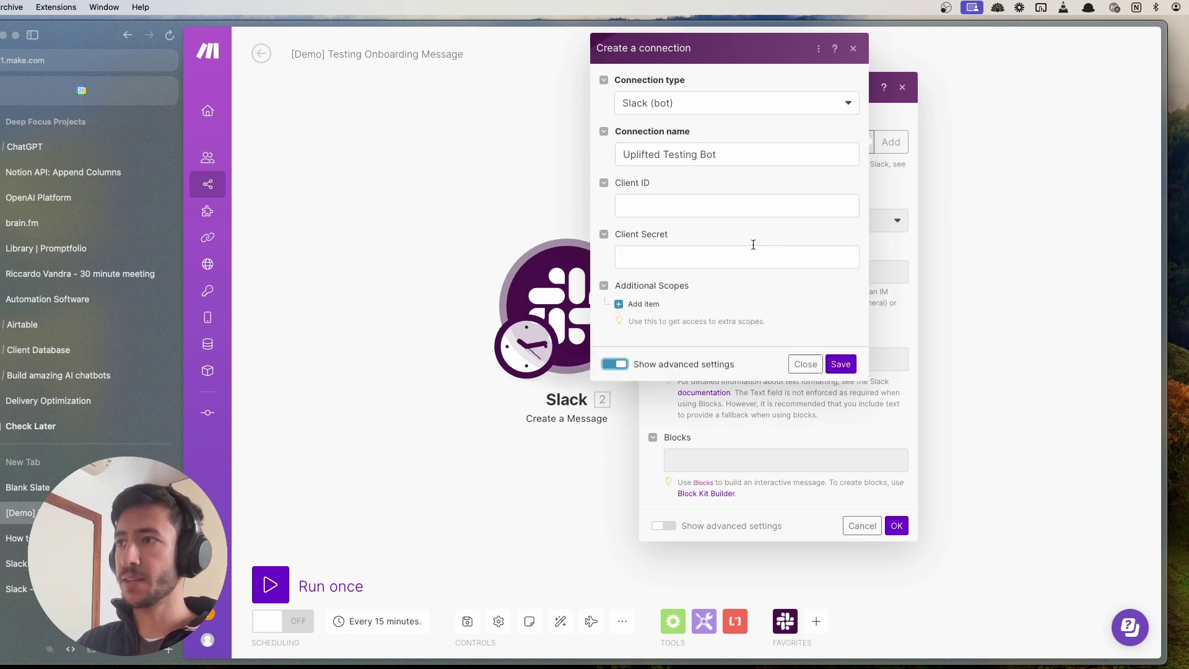
left_click(685, 208)
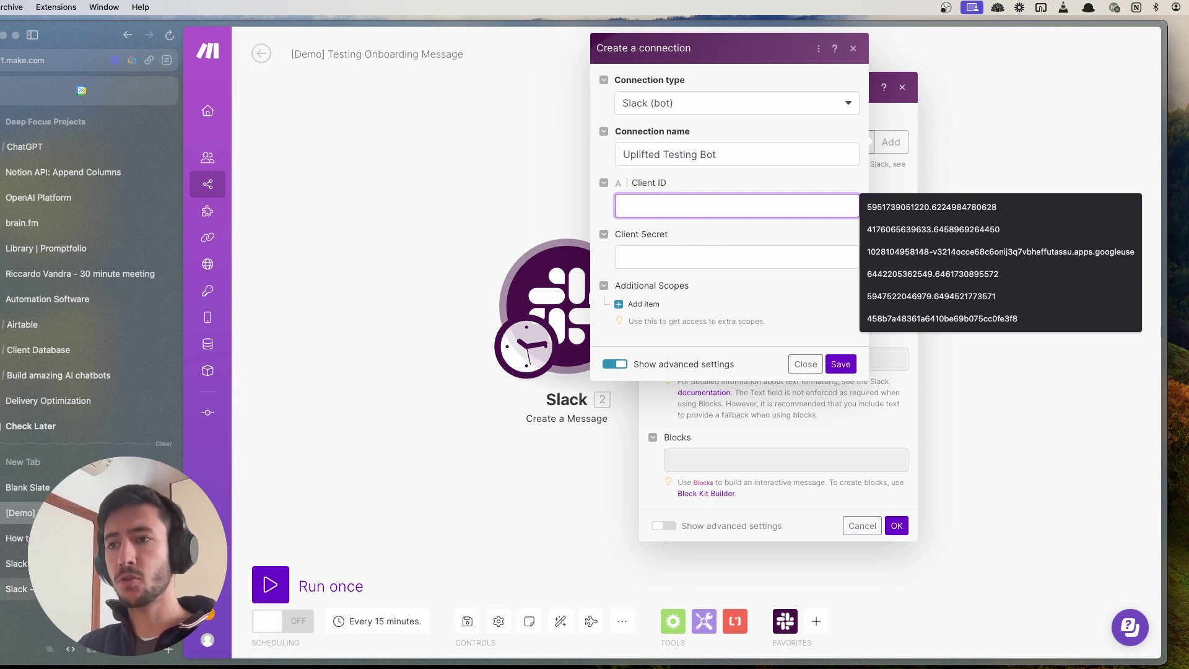
left_click(15, 589)
left_click(15, 563)
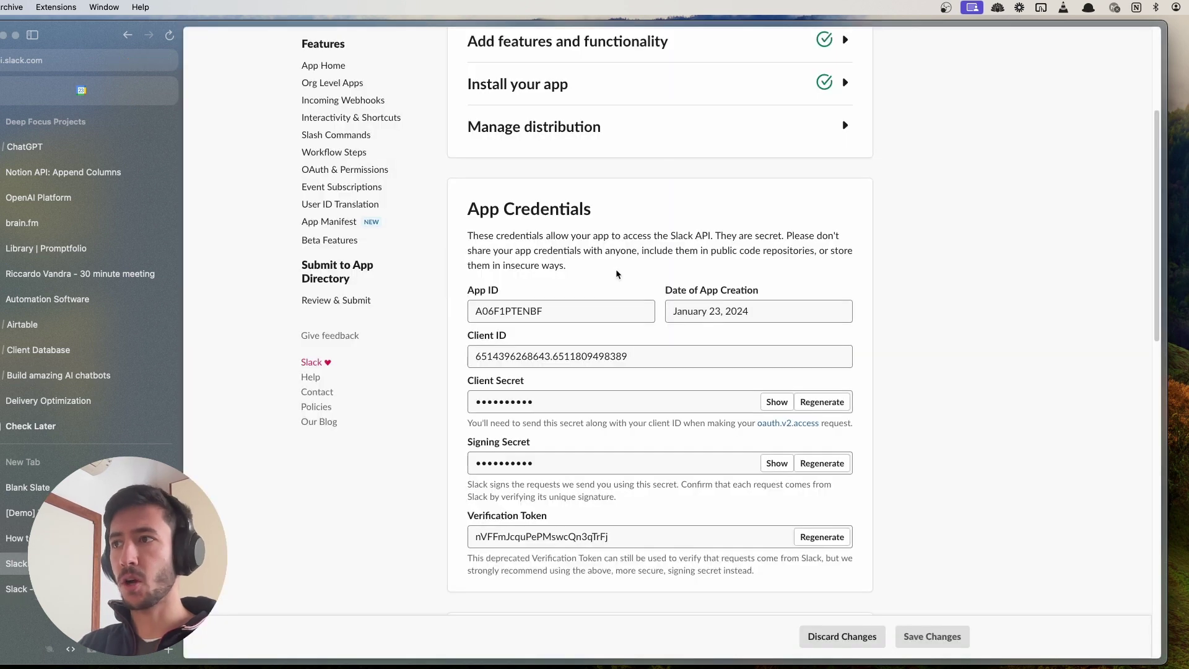
- Open the Slack app's OAuth & Permissions page and start adding a new redirect URL
scroll(616, 273, "up", 5)
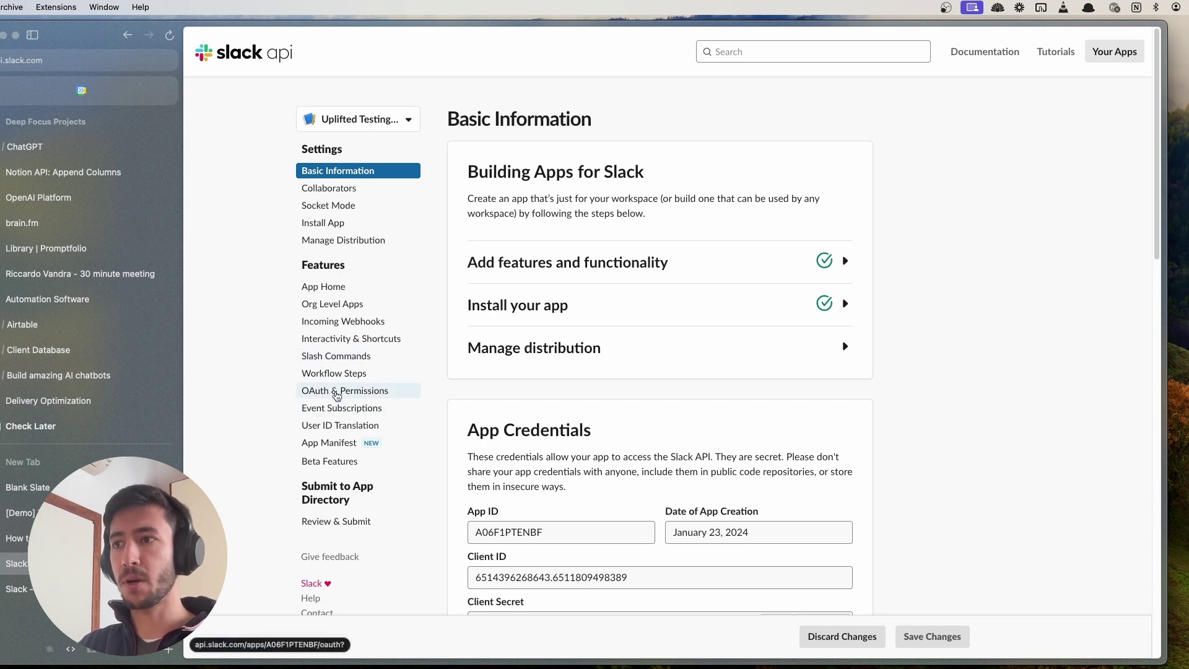
left_click(337, 391)
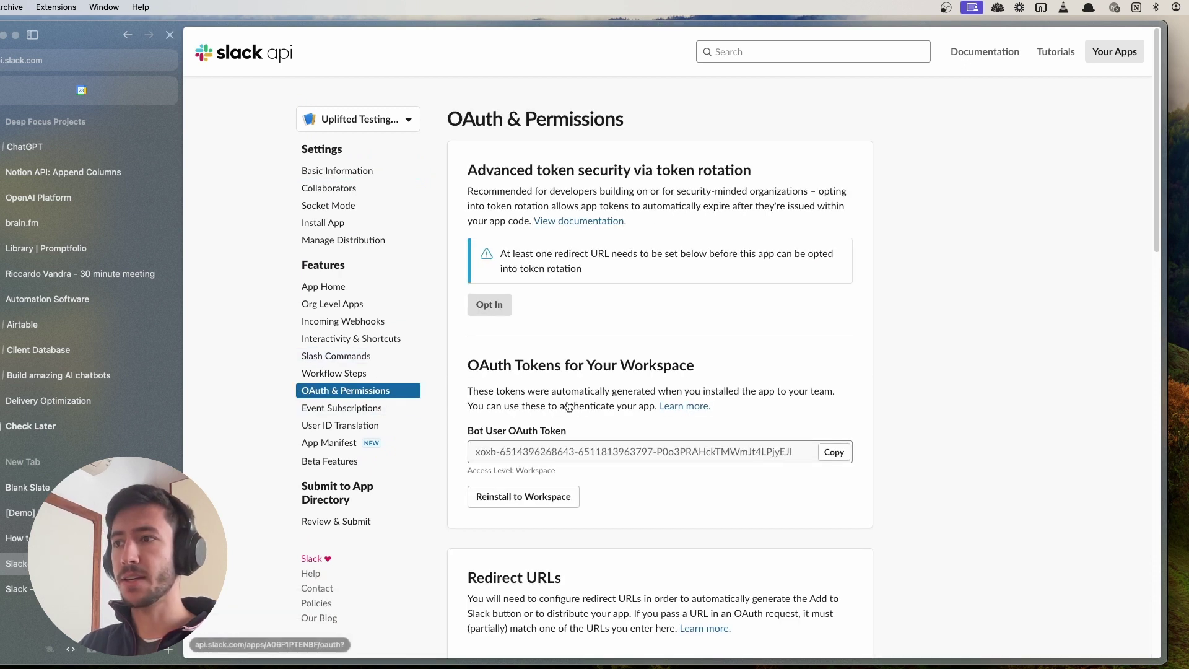
scroll(592, 482, "down", 6)
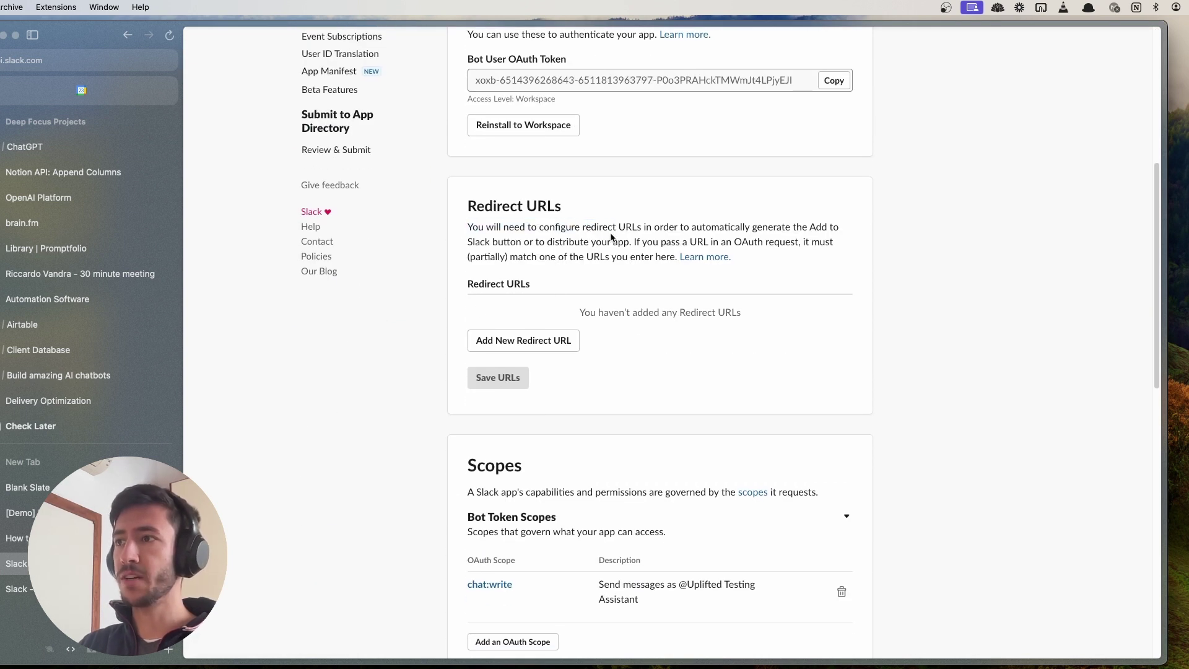
left_click(528, 346)
key("ctrl+Tab")
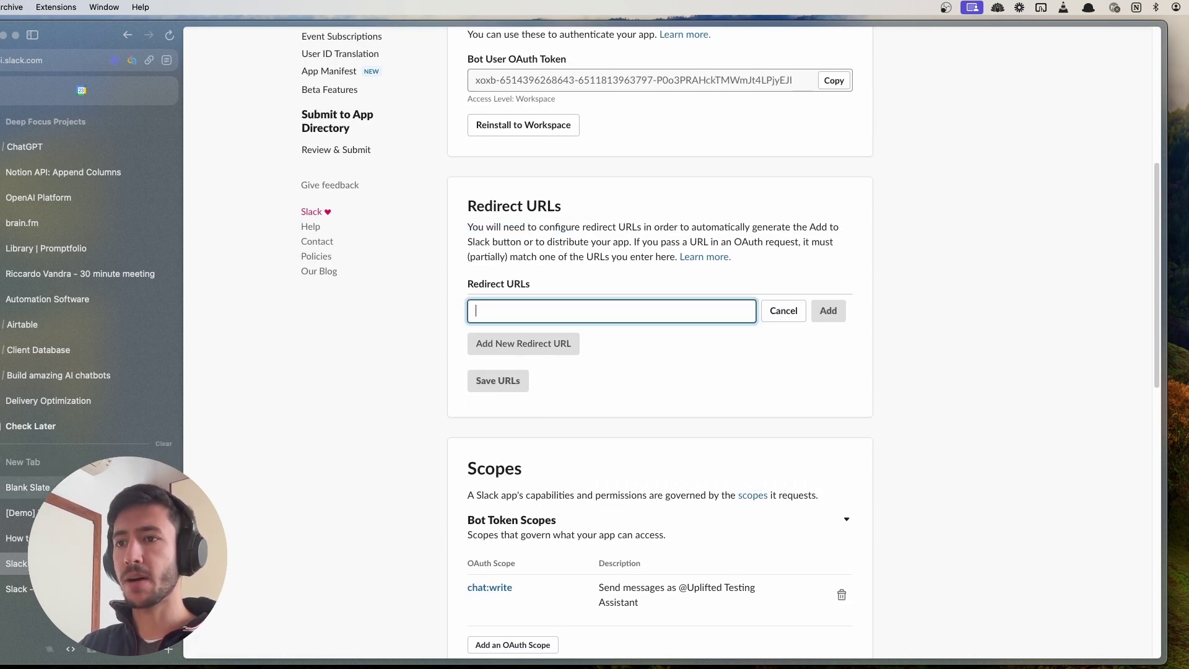
left_click_drag(756, 123, 477, 109)
key("ctrl+c")
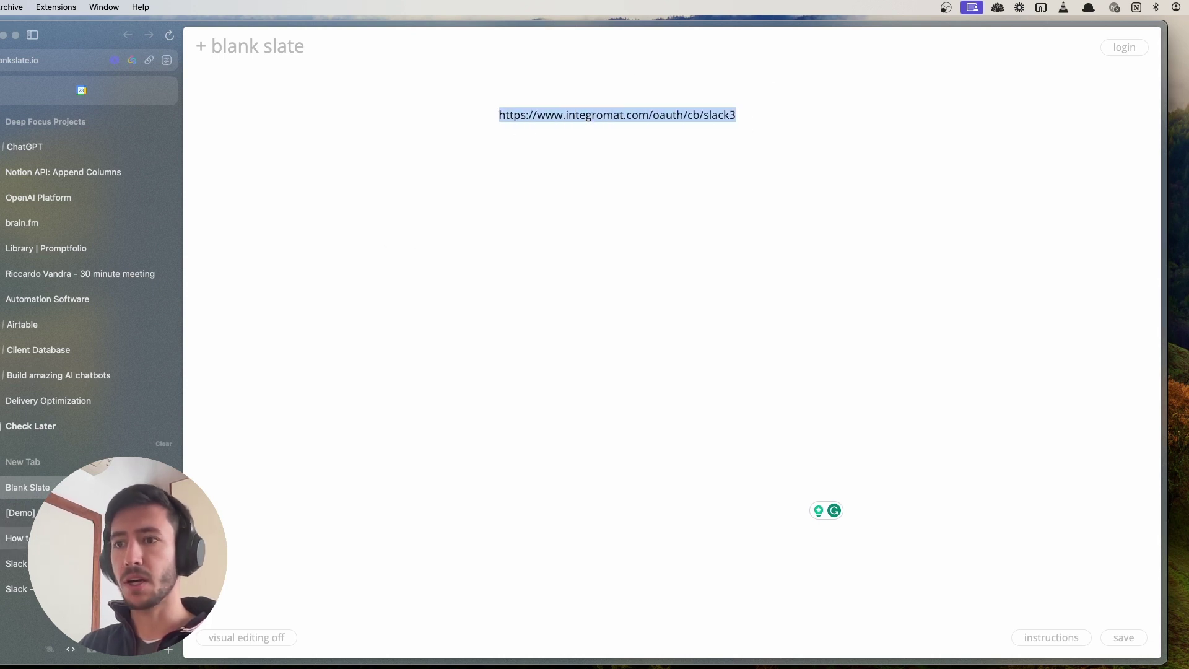
left_click(15, 563)
key("ctrl+v")
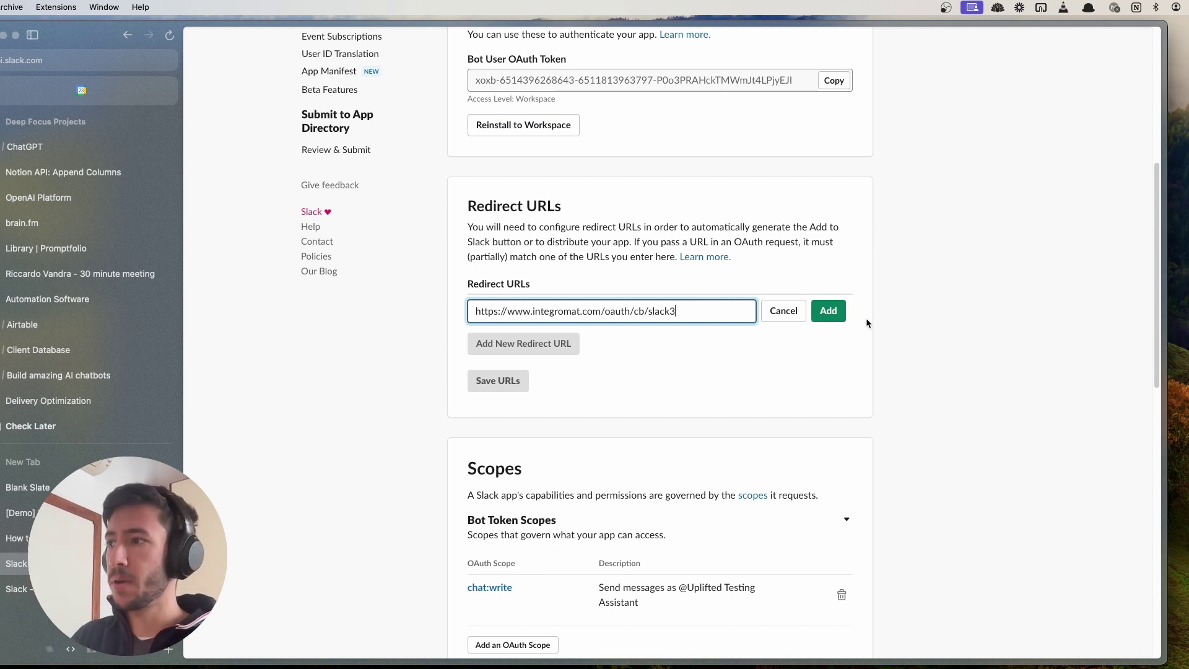
left_click(843, 311)
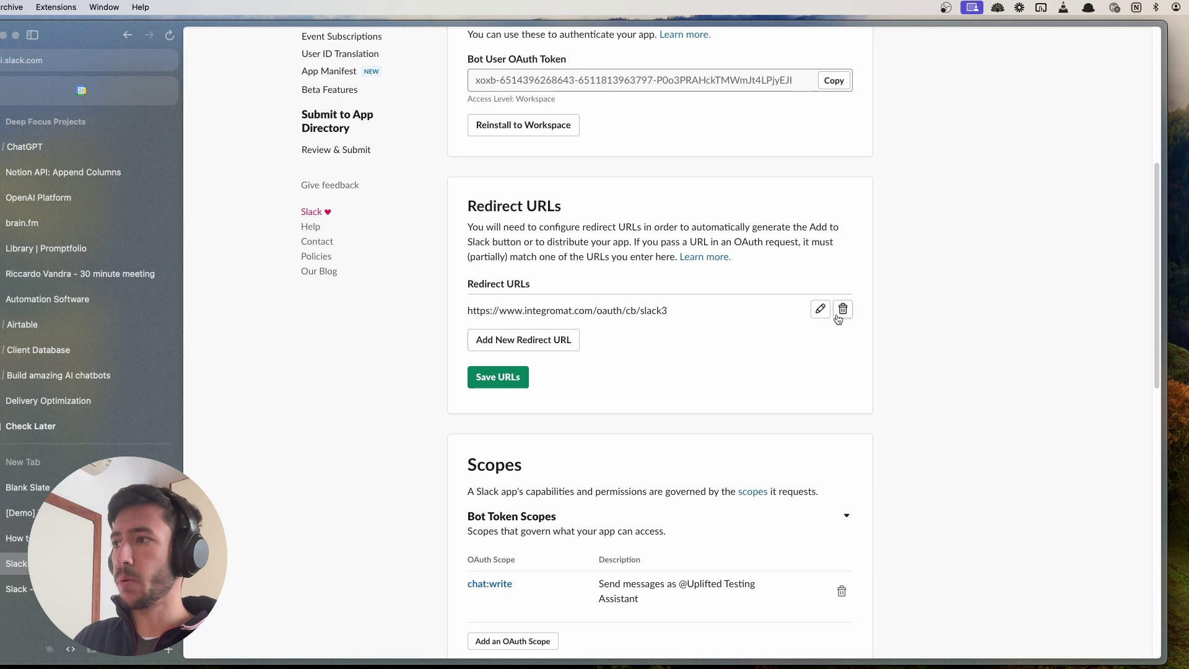
left_click(506, 382)
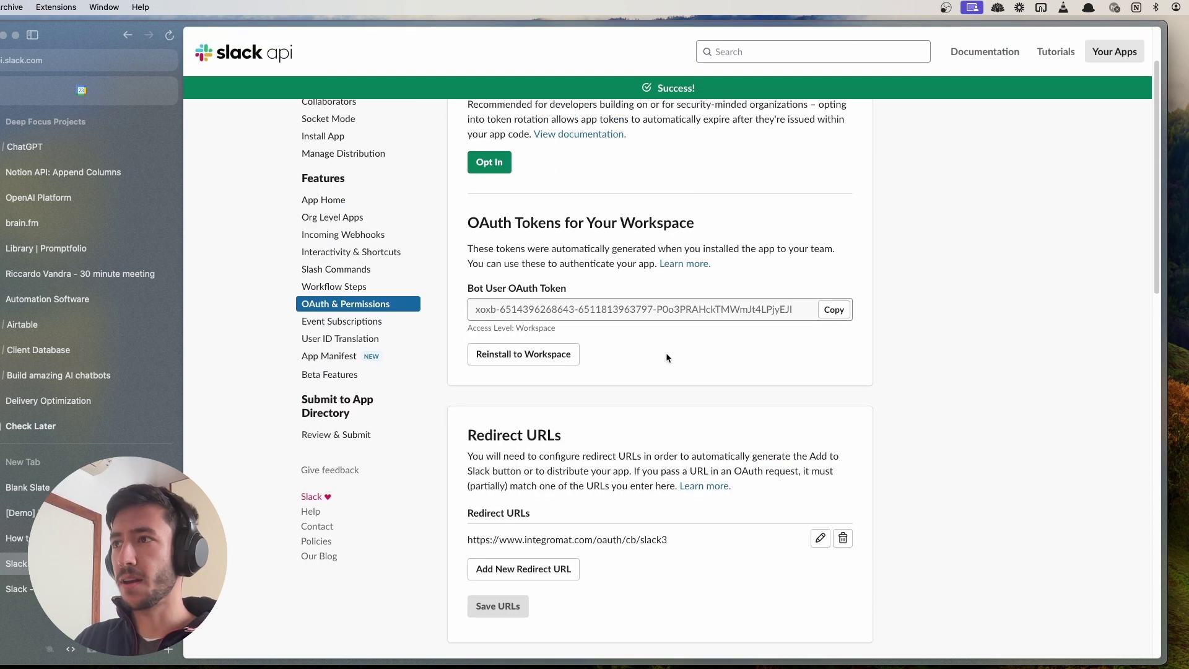
scroll(742, 469, "down", 4)
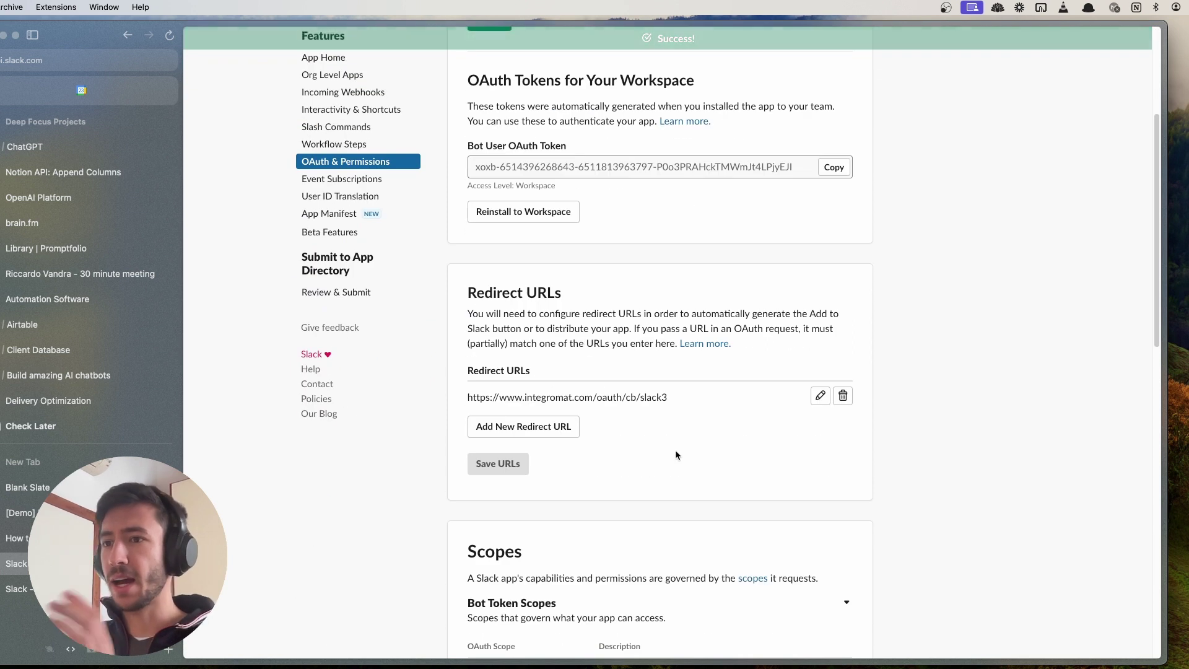
scroll(675, 450, "up", 5)
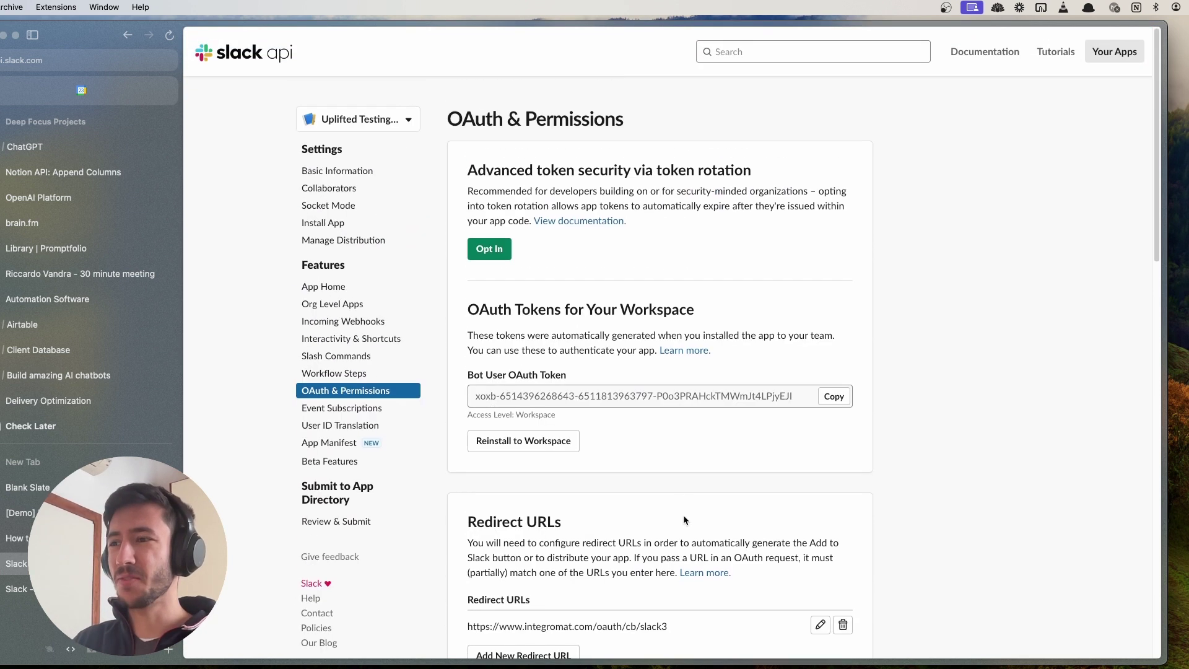
scroll(682, 514, "down", 5)
scroll(491, 460, "up", 5)
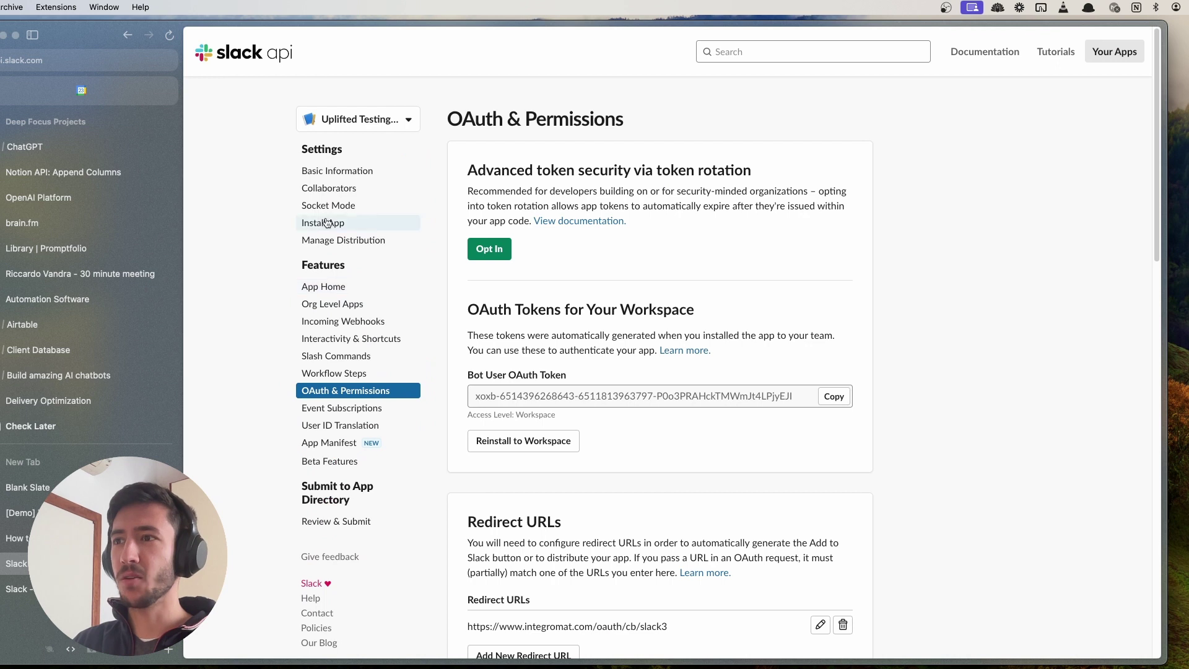
- Copy the Client ID from the Slack app's Basic Information page and paste it into the Client ID field of the Make connection
left_click(341, 177)
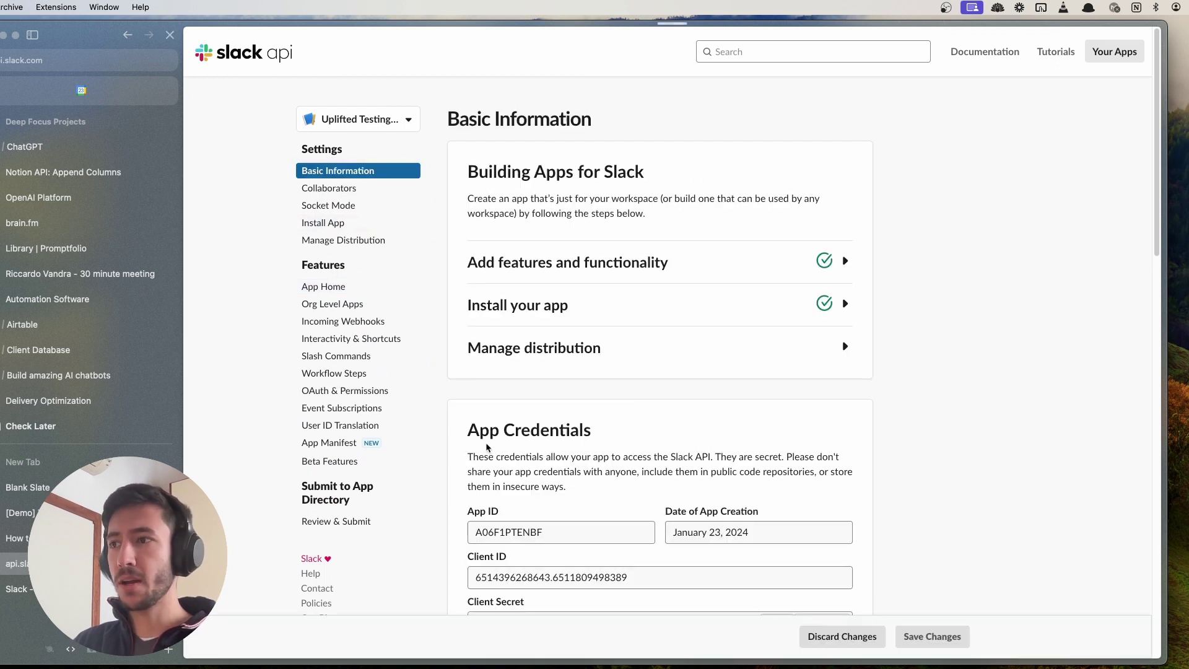
scroll(598, 356, "down", 5)
left_click_drag(649, 359, 476, 364)
key("cmd+c")
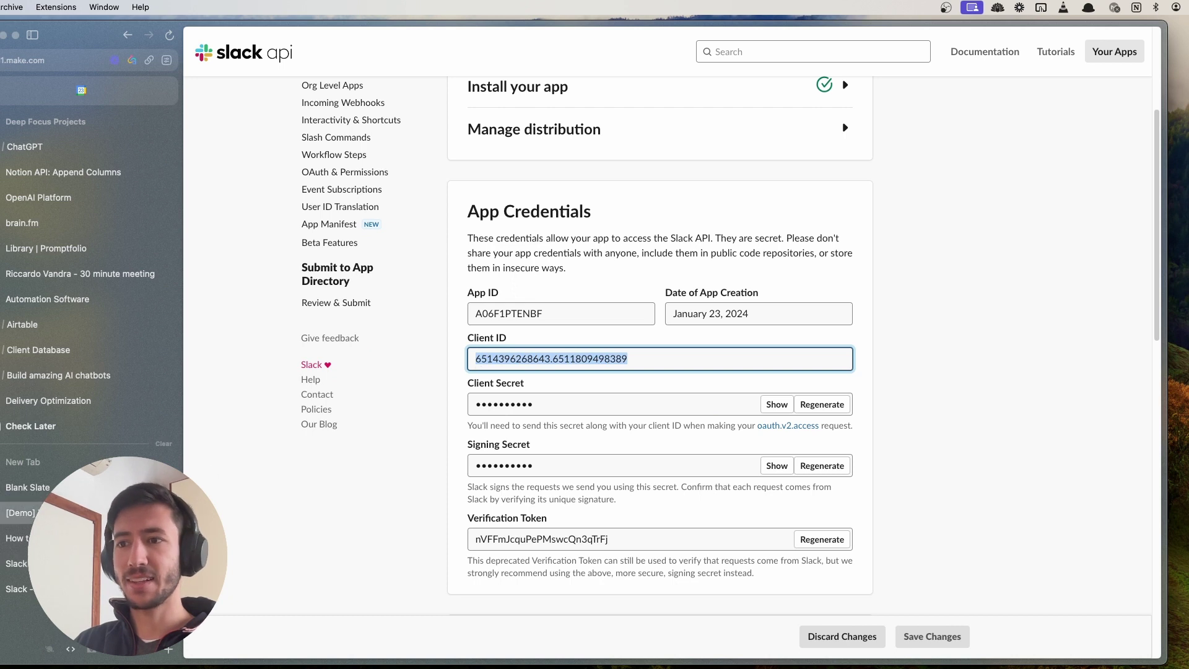
left_click(19, 512)
left_click(740, 206)
key("cmd+v")
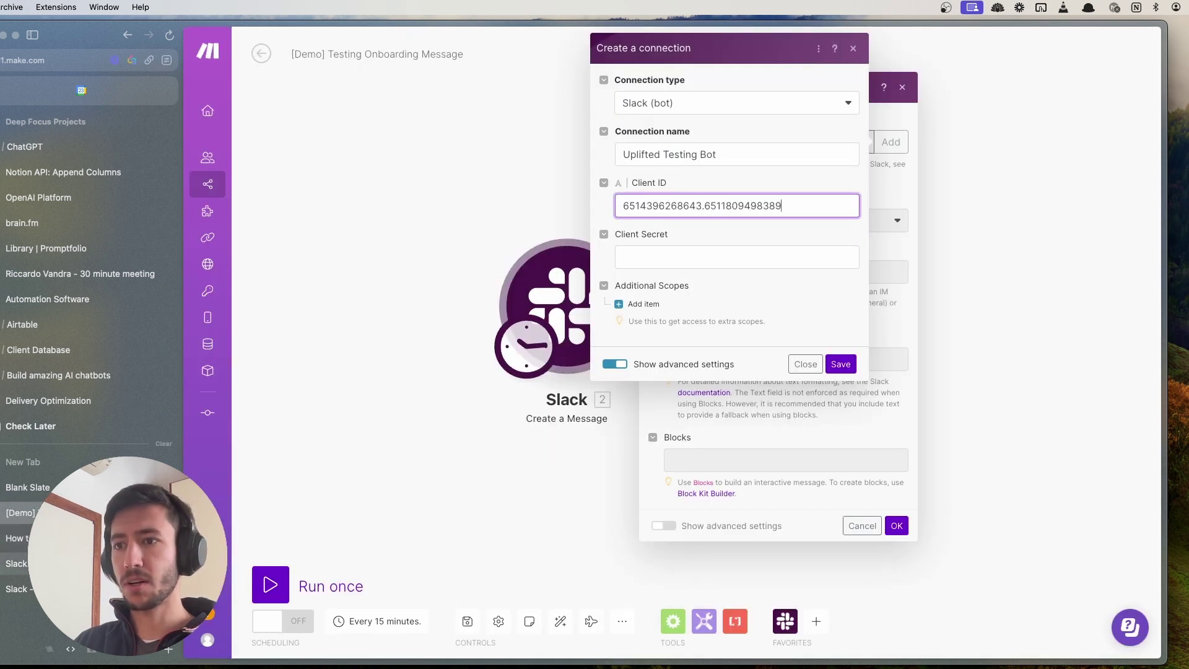
- Copy the app's Client Secret into the Make connection's Client Secret field, and save and authorise the connection for the Uplifted - Testing Workspace
left_click(16, 563)
left_click(777, 404)
double_click(623, 405)
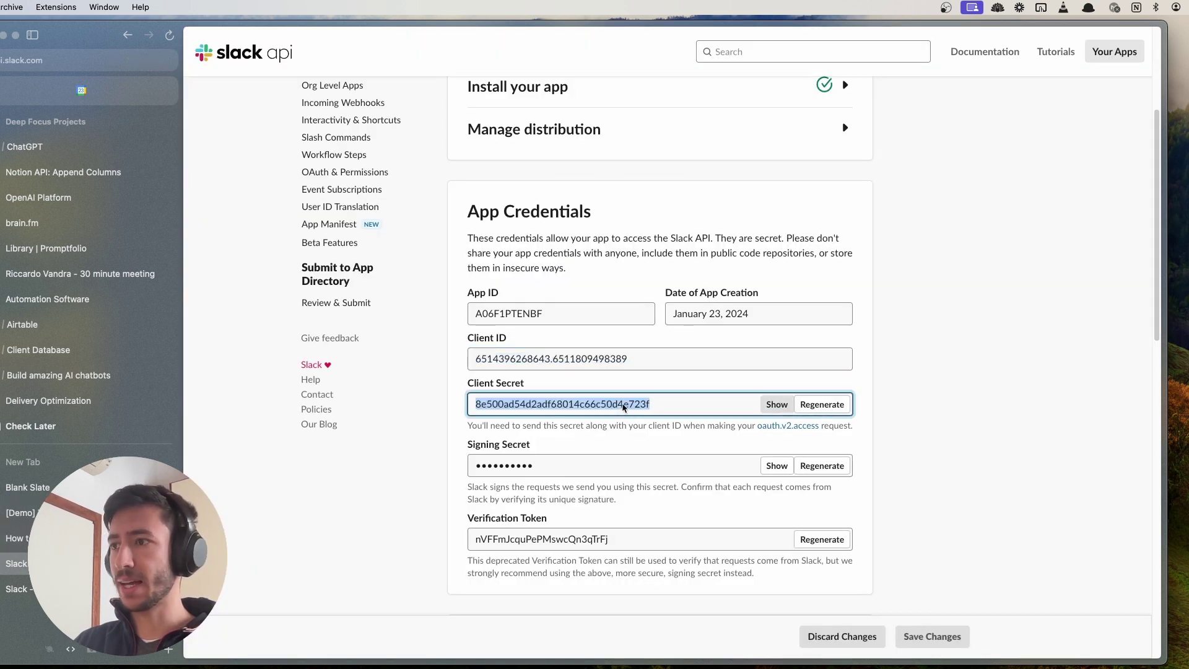
left_click(19, 512)
left_click(675, 257)
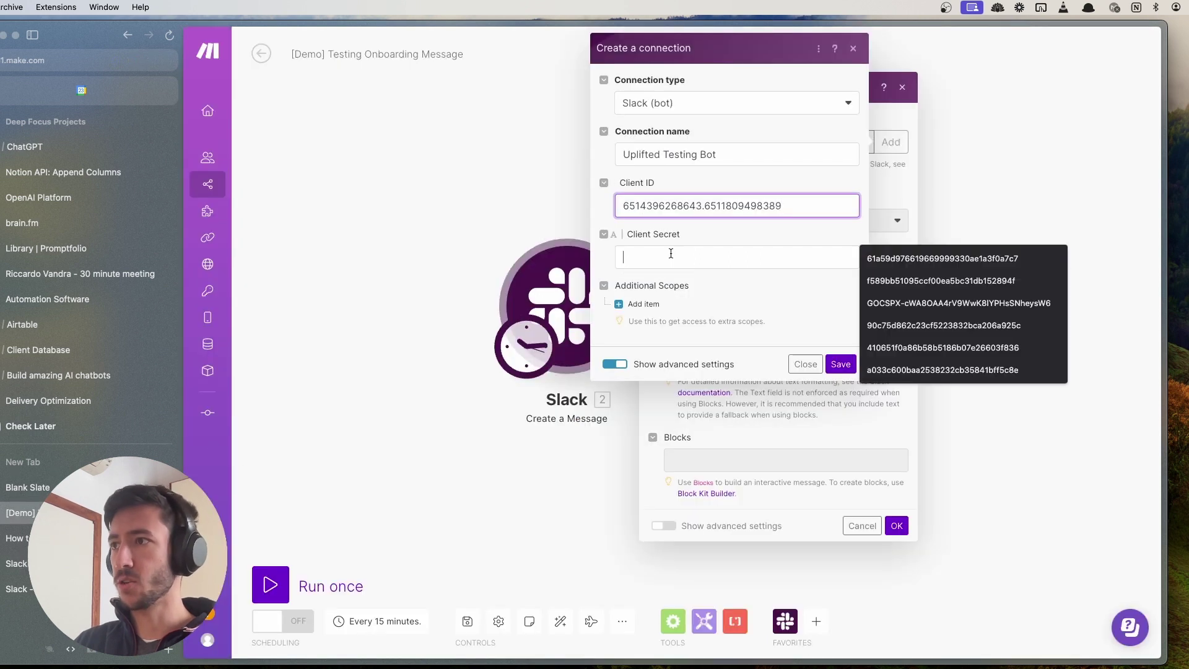
key("cmd+v")
left_click(841, 364)
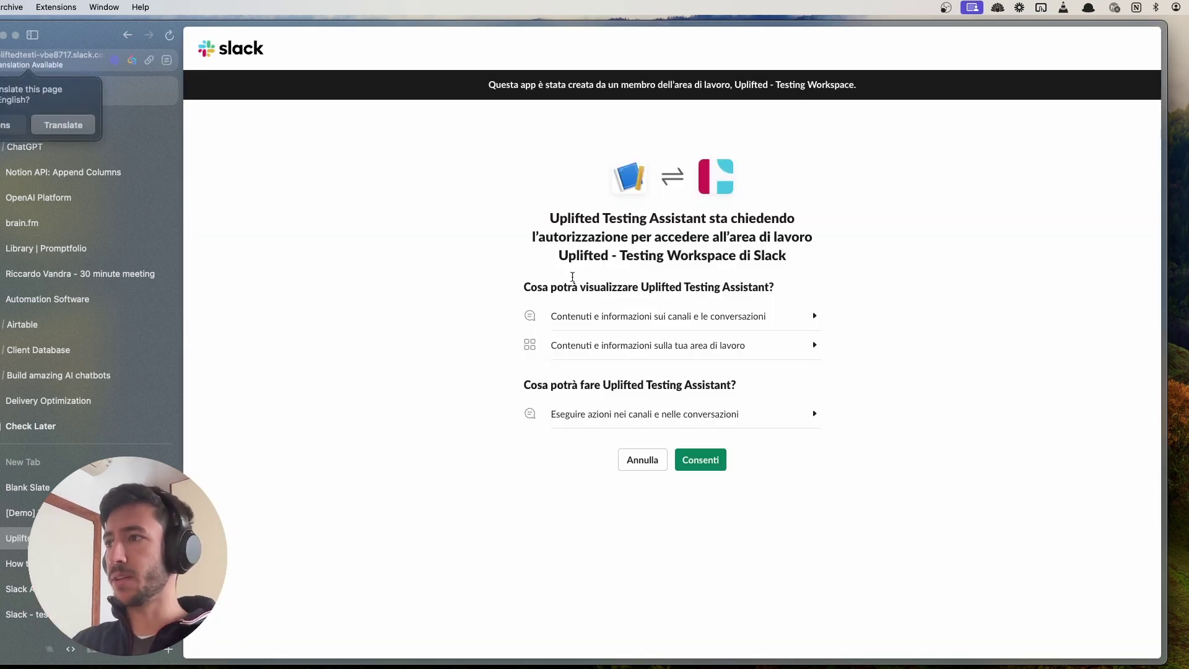
left_click(708, 464)
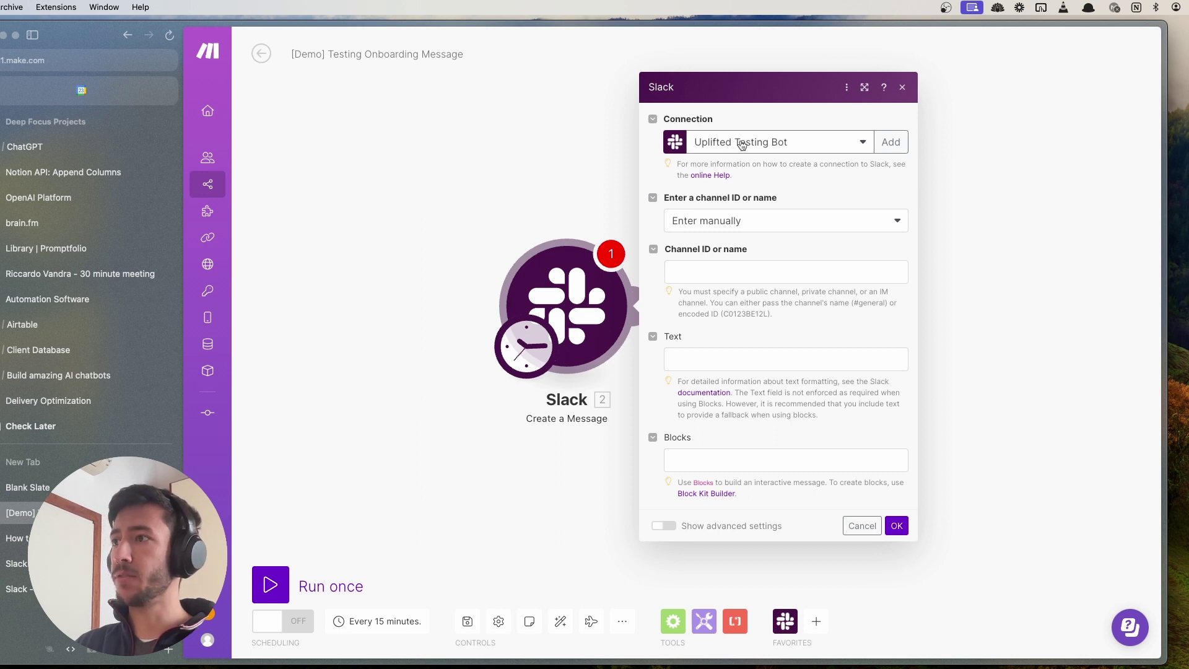
- Set the Slack module to select its channel from the list, with channel type Public channel and the testing channel
left_click(709, 220)
left_click(712, 220)
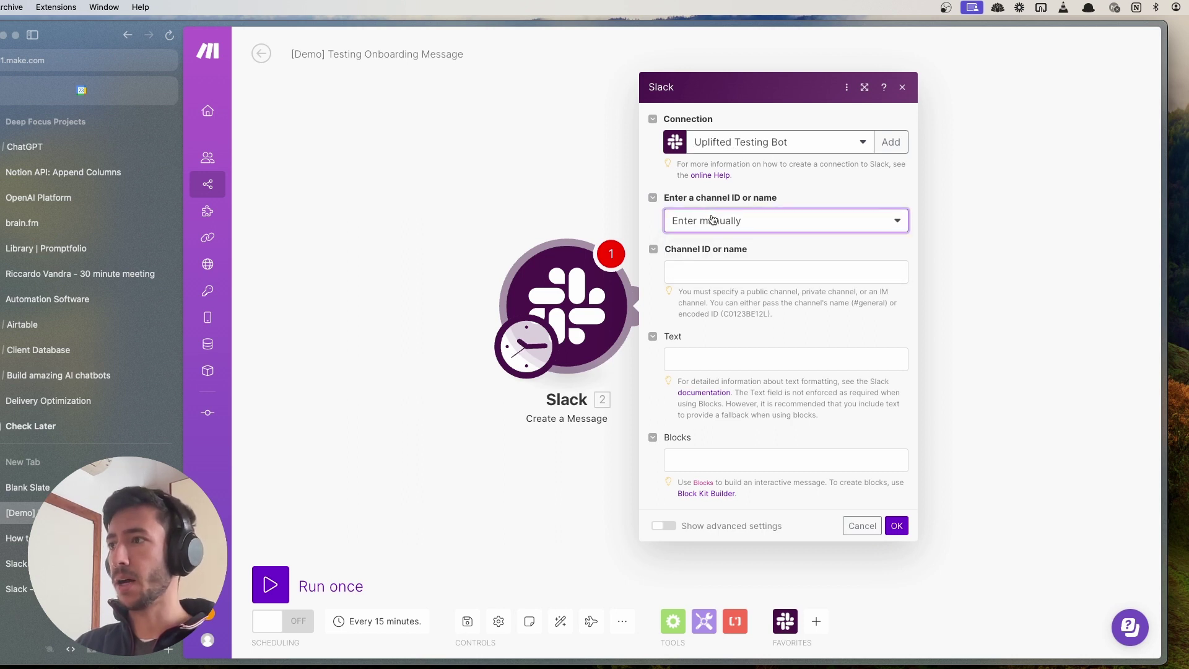
left_click(713, 220)
left_click(712, 262)
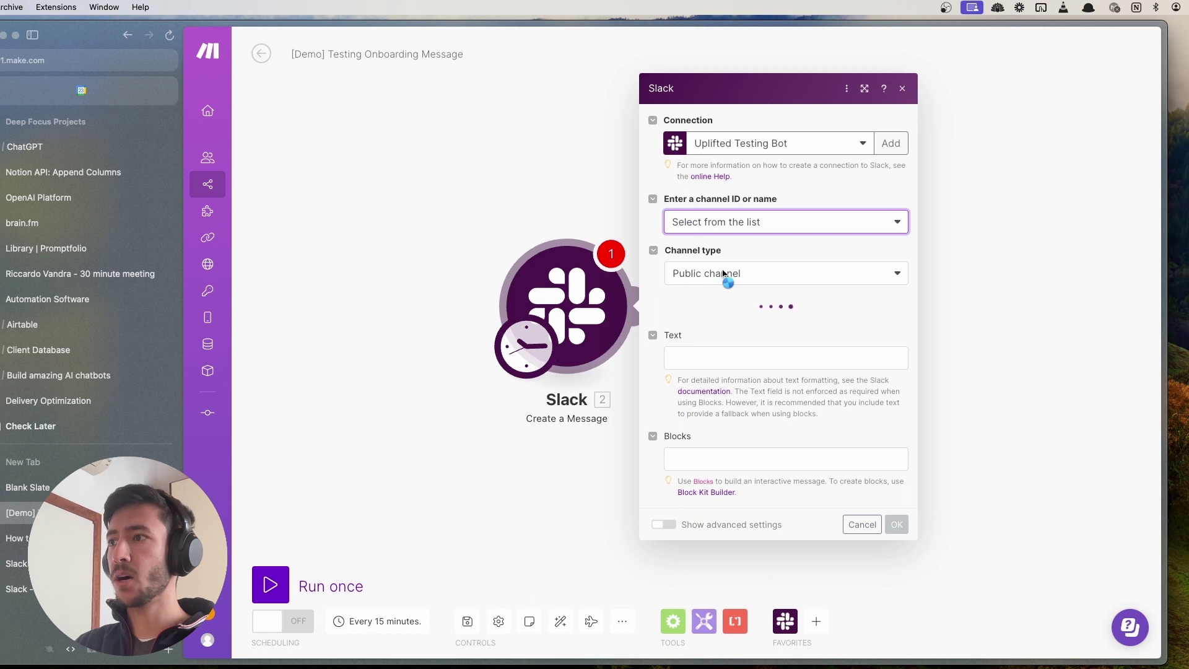
left_click(728, 263)
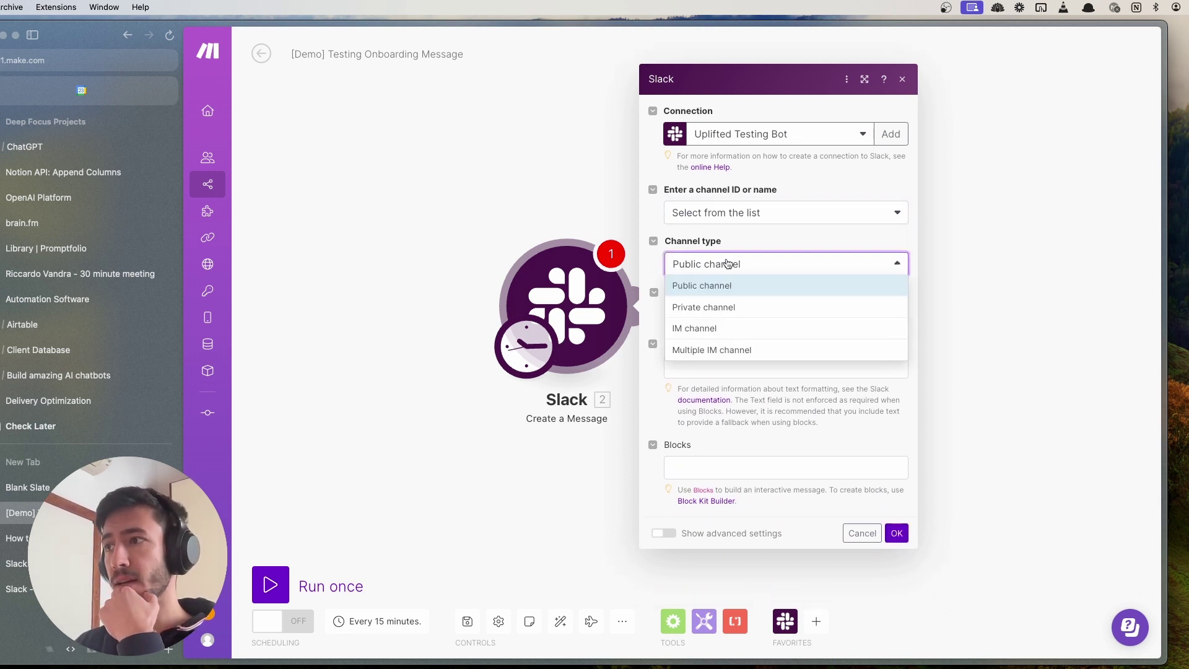
left_click(728, 265)
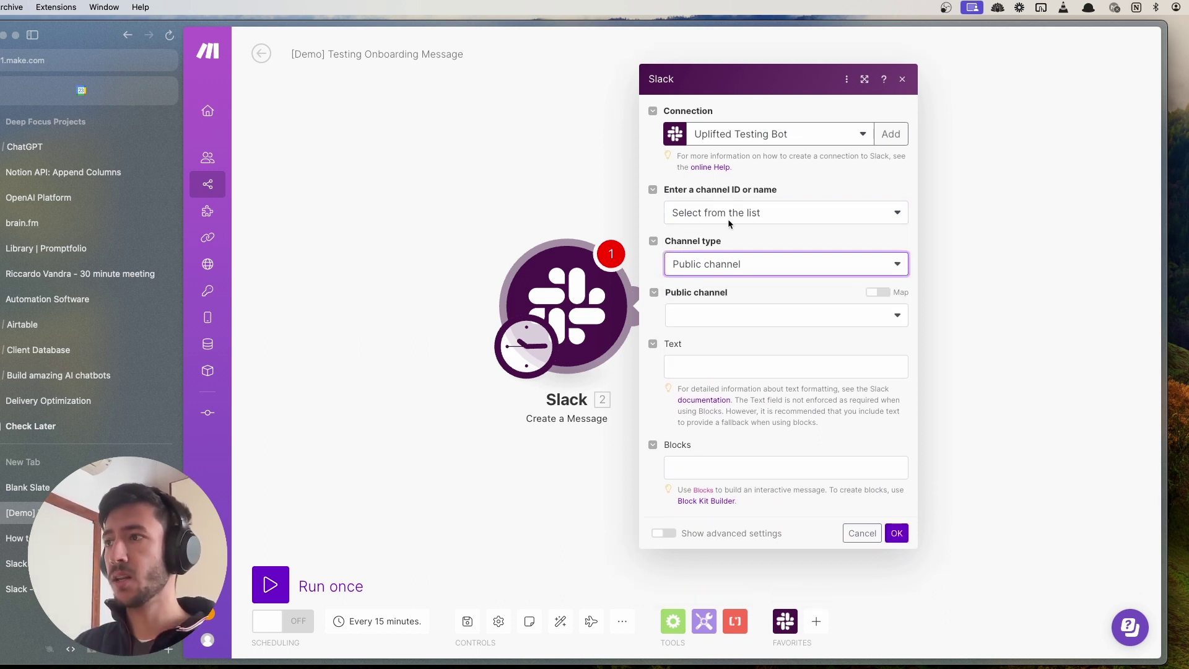
left_click(712, 315)
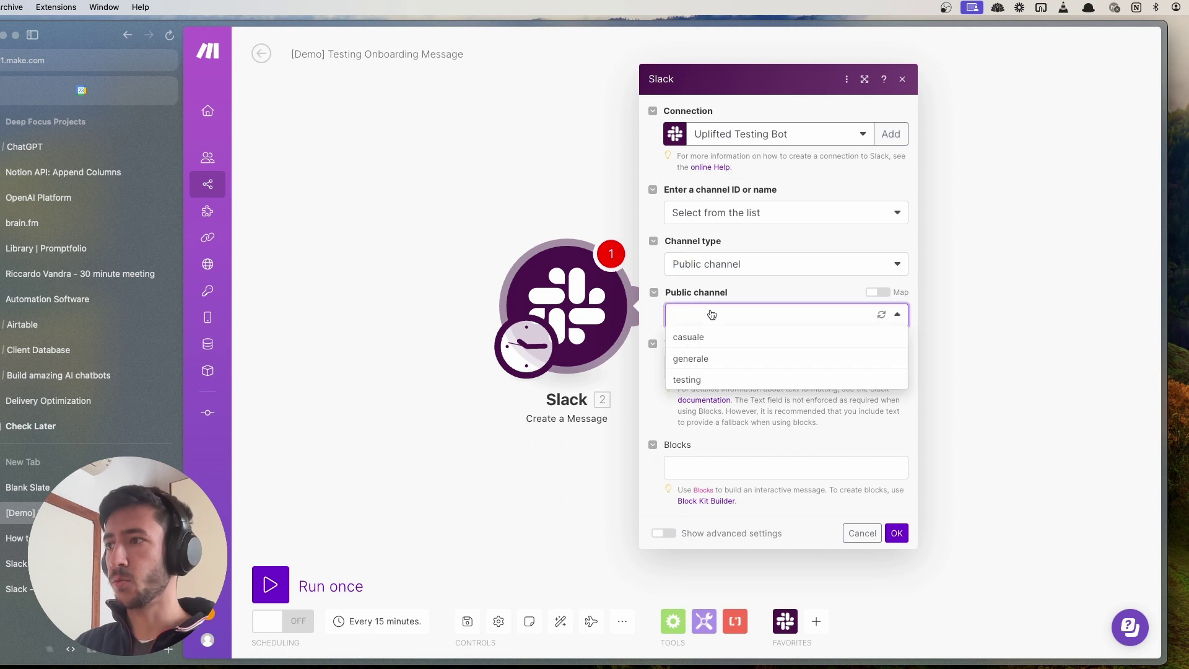
left_click(685, 379)
- Set the message text to "Testing for the channel", confirm the module settings and run only this module
left_click(699, 370)
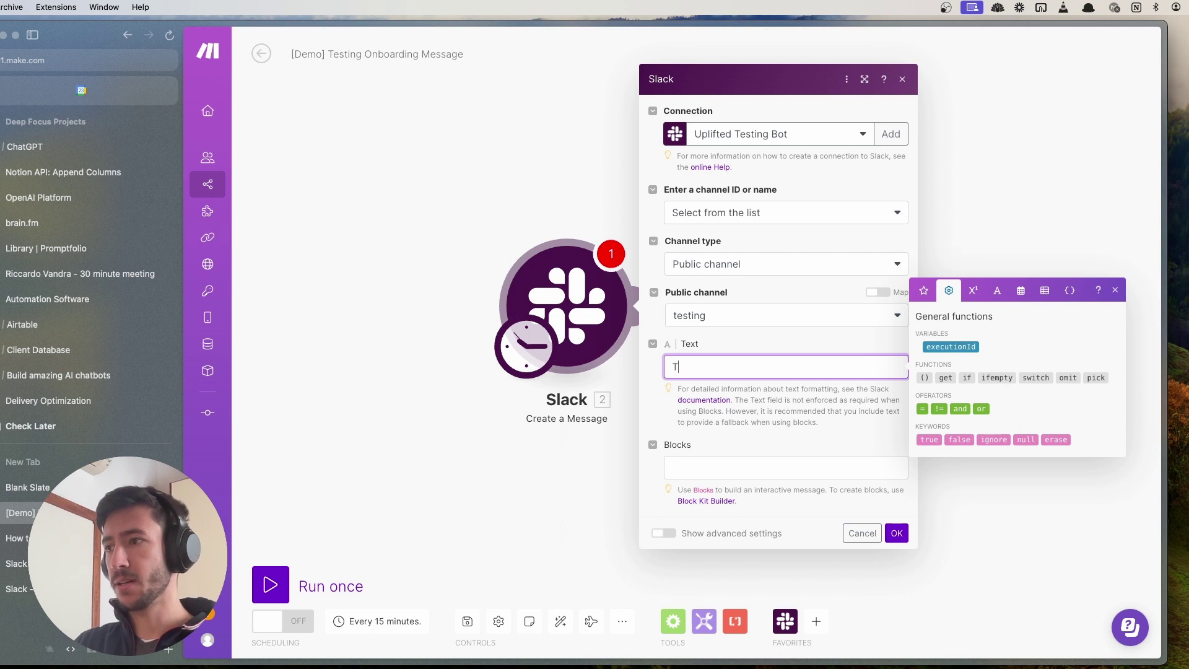
type("Testing for")
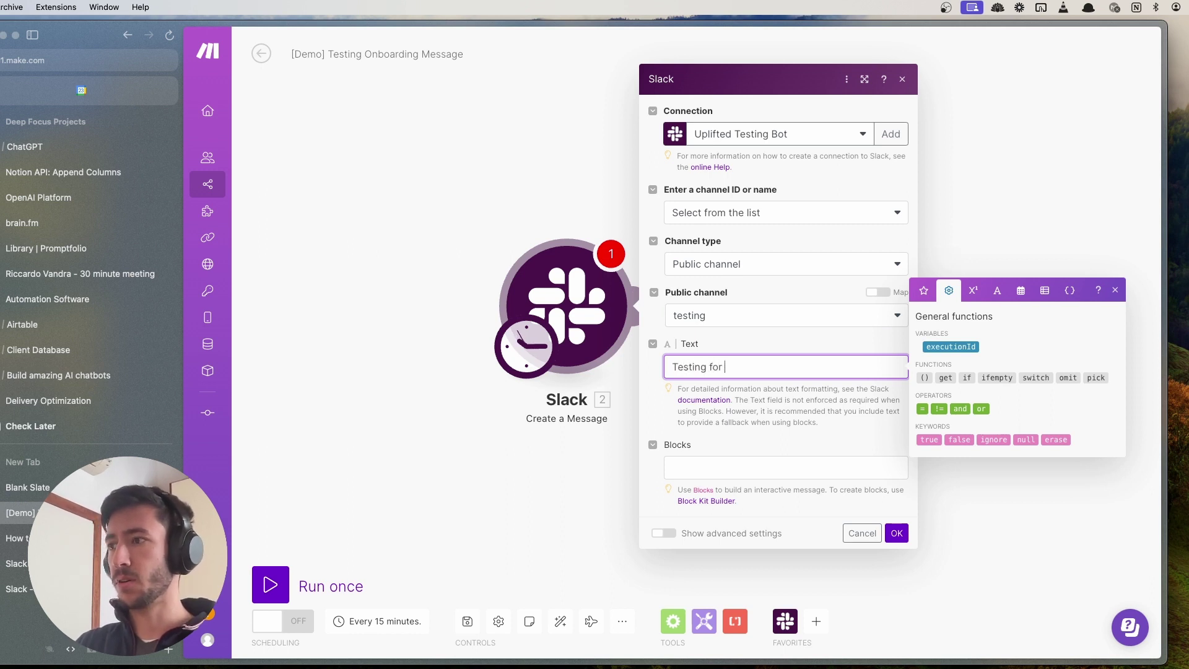
type("the channel")
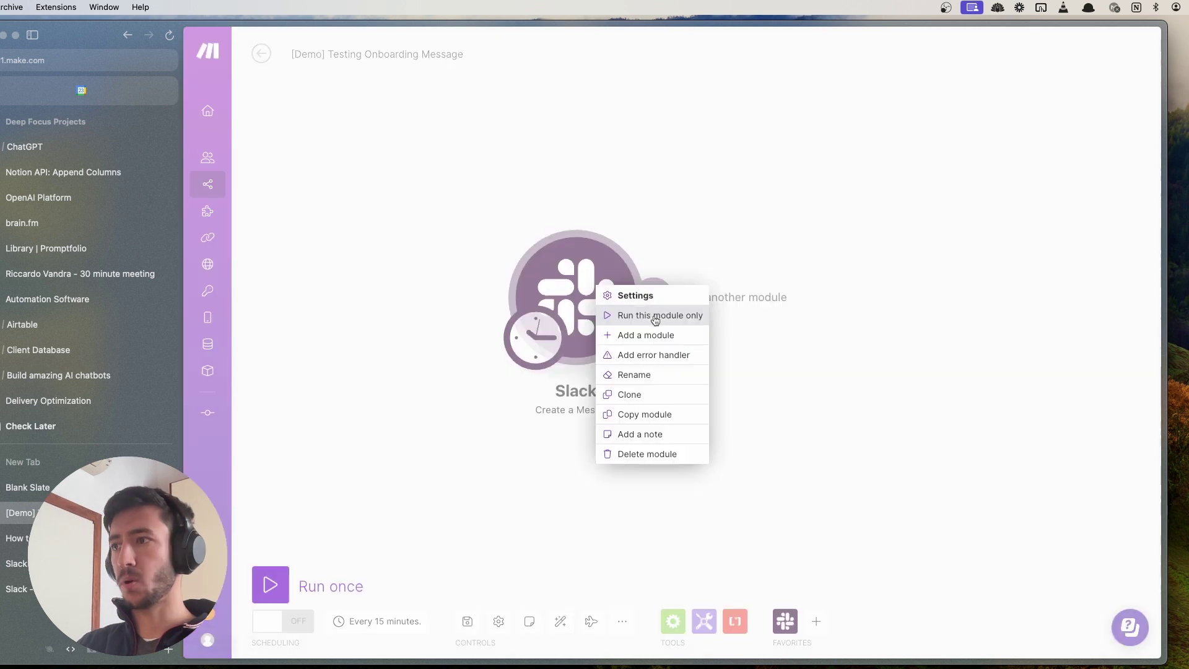
left_click(655, 315)
- Switch to the Slack workspace and check the message posted by the Uplifted Testing Assistant app in the #testing channel
key("ctrl+Tab")
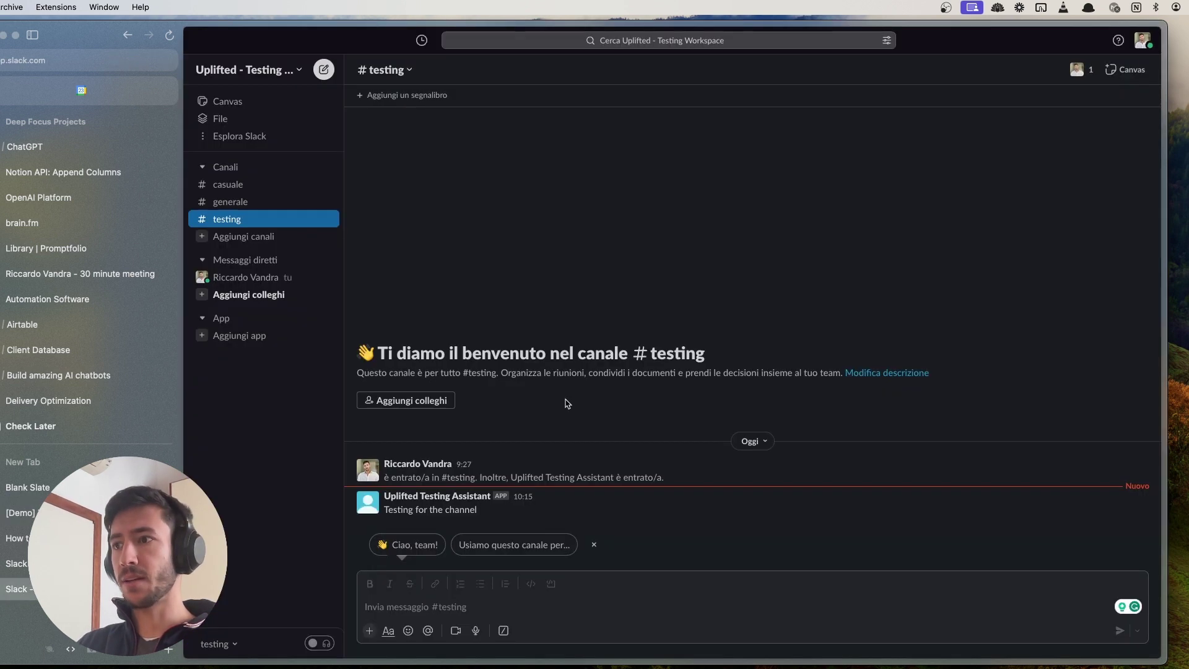
left_click_drag(384, 509, 506, 512)
left_click(506, 512)
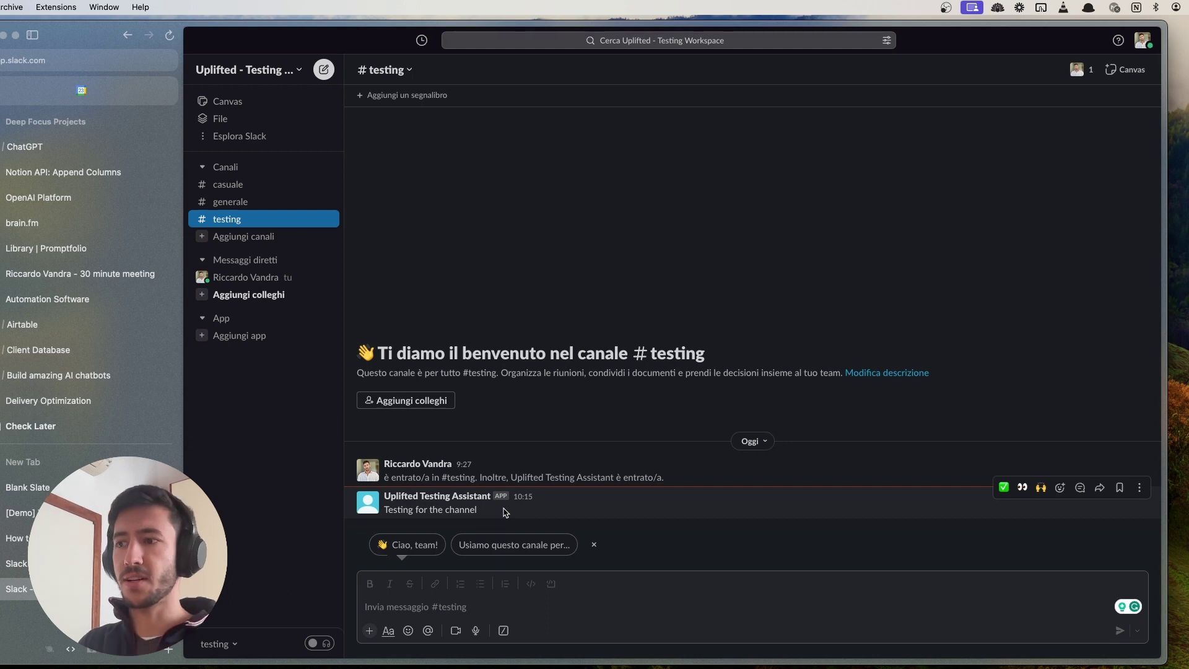
left_click_drag(479, 509, 391, 509)
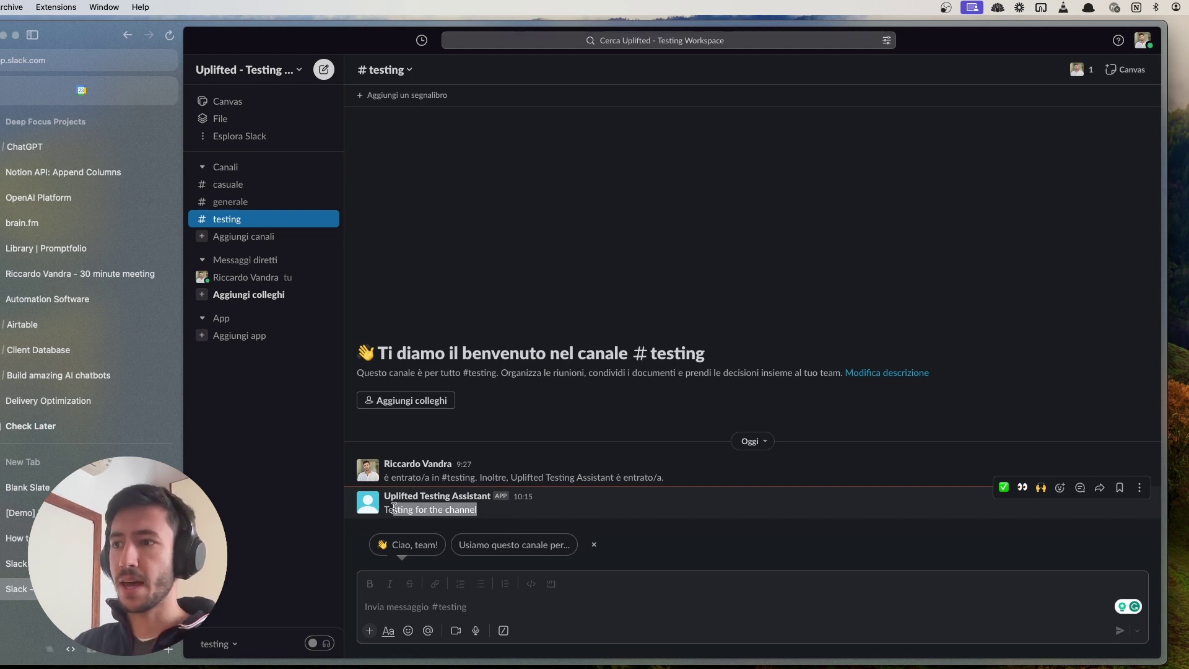
left_click(396, 510)
- Switch to the "How to create a Slackbot" diagram in diagrams.net and view its Slackbot use cases
key("ctrl+Tab")
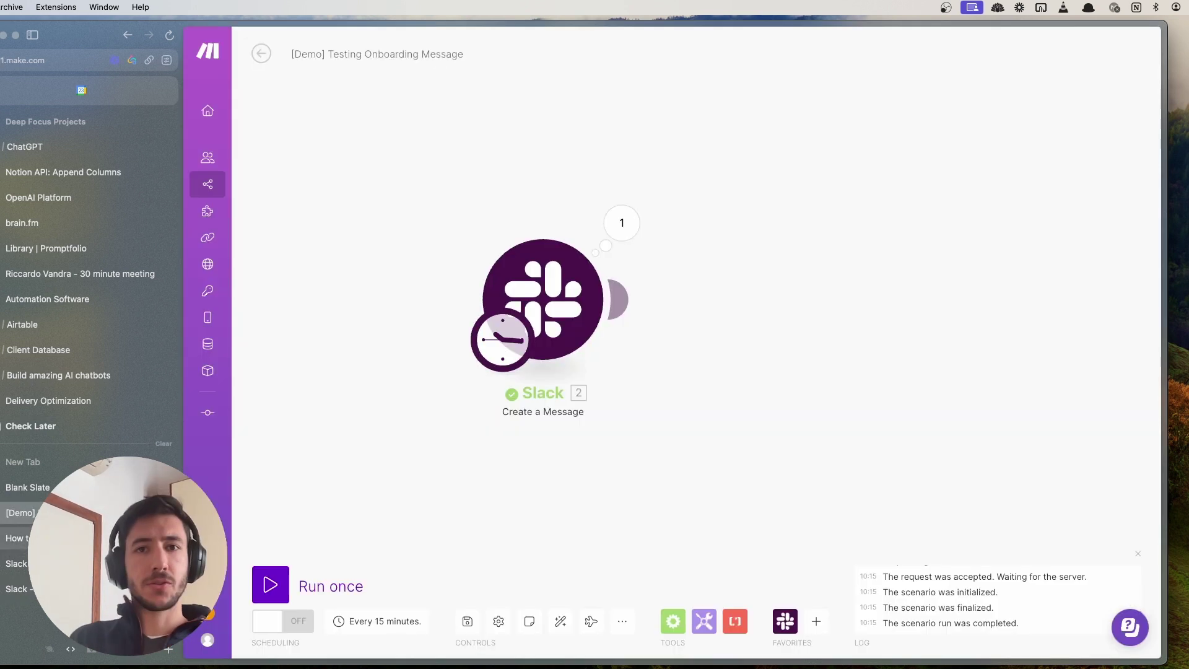
left_click(18, 538)
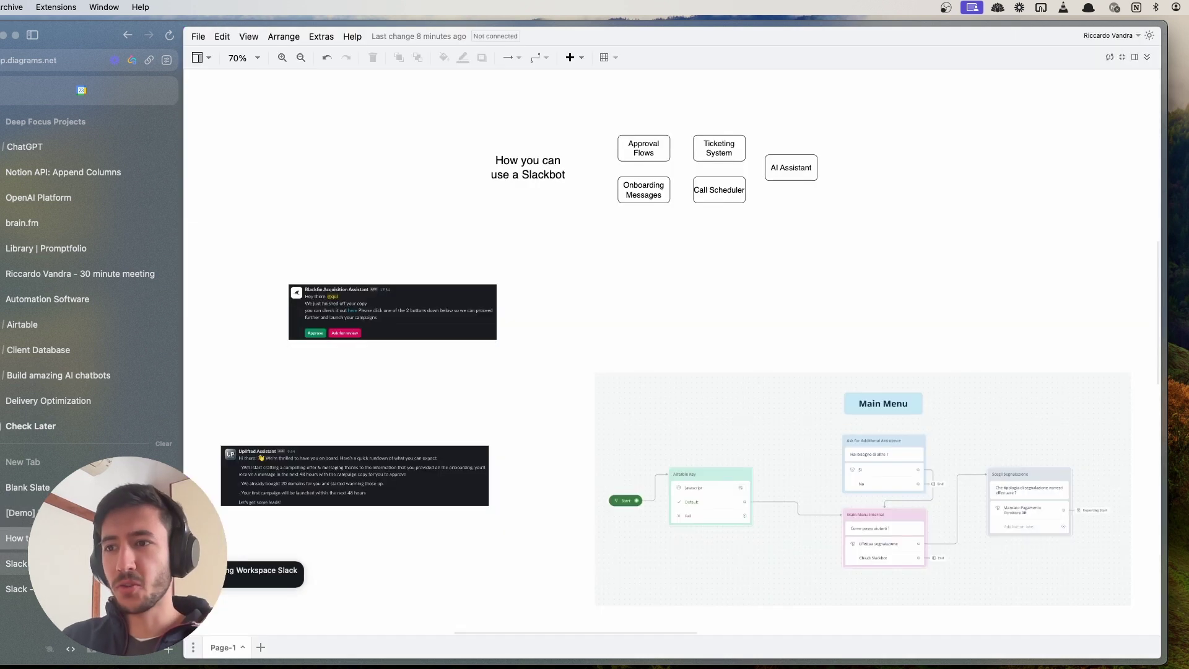
mouse_move(628, 302)
left_mouse_down()
mouse_move(657, 387)
mouse_move(655, 377)
mouse_move(644, 444)
left_mouse_up()
scroll(638, 442, "up", 2)
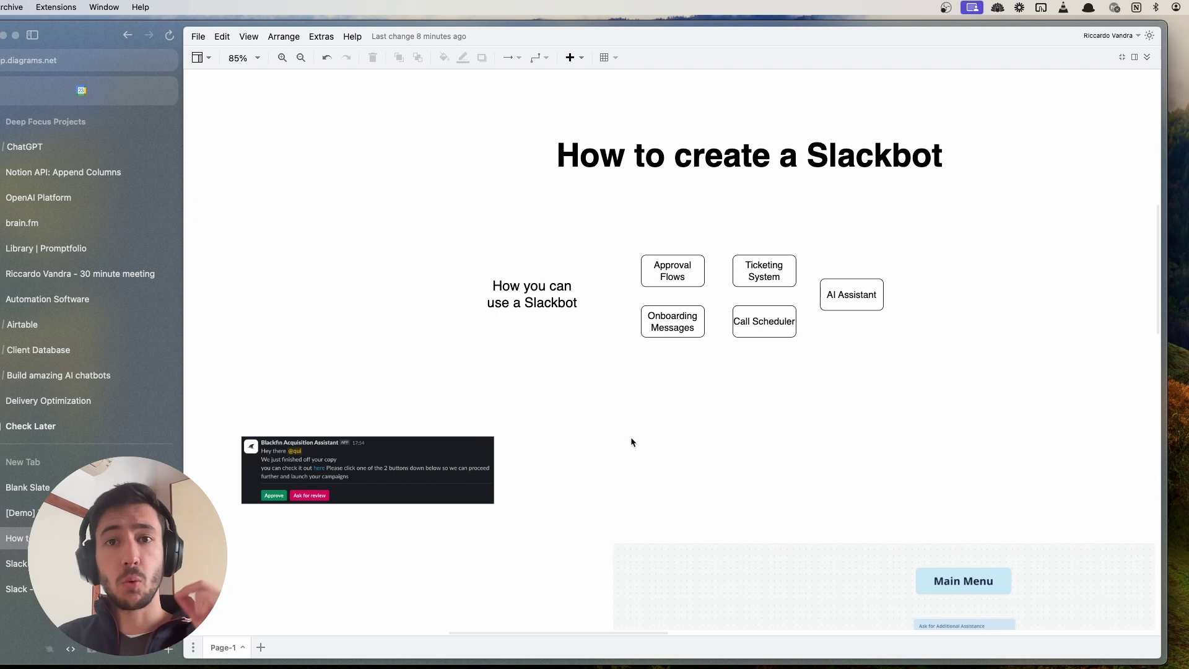
- Switch to the Make scenario and on to the Voiceflow website to view its AI chatbot platform headline
left_click(19, 513)
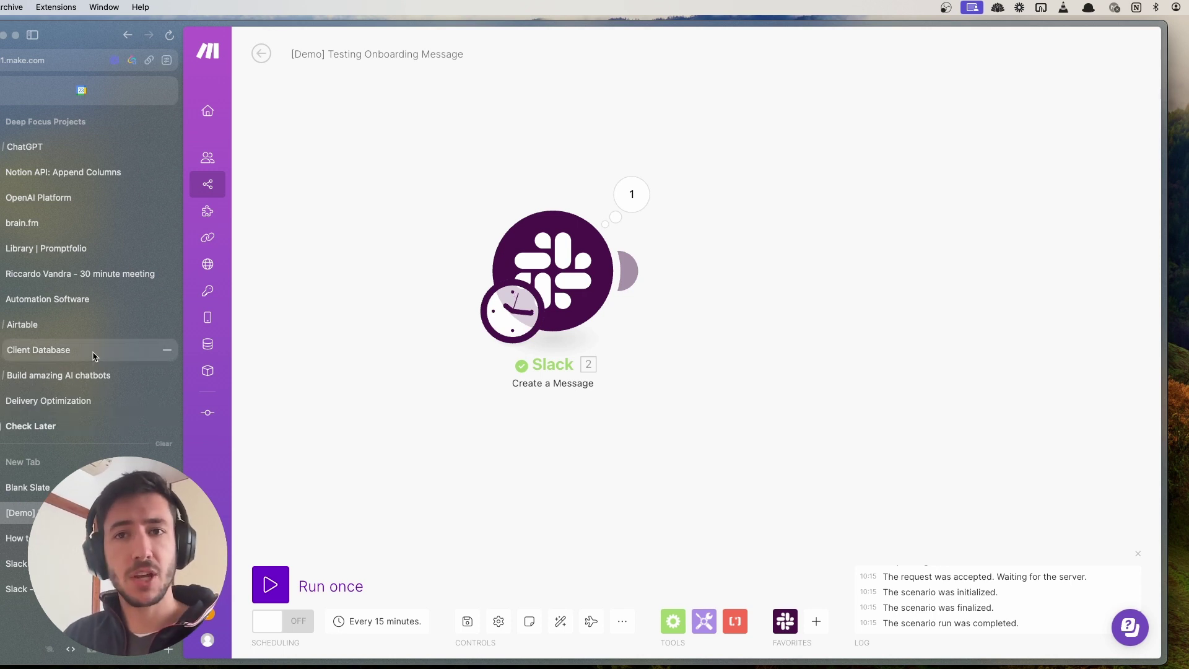
left_click(57, 375)
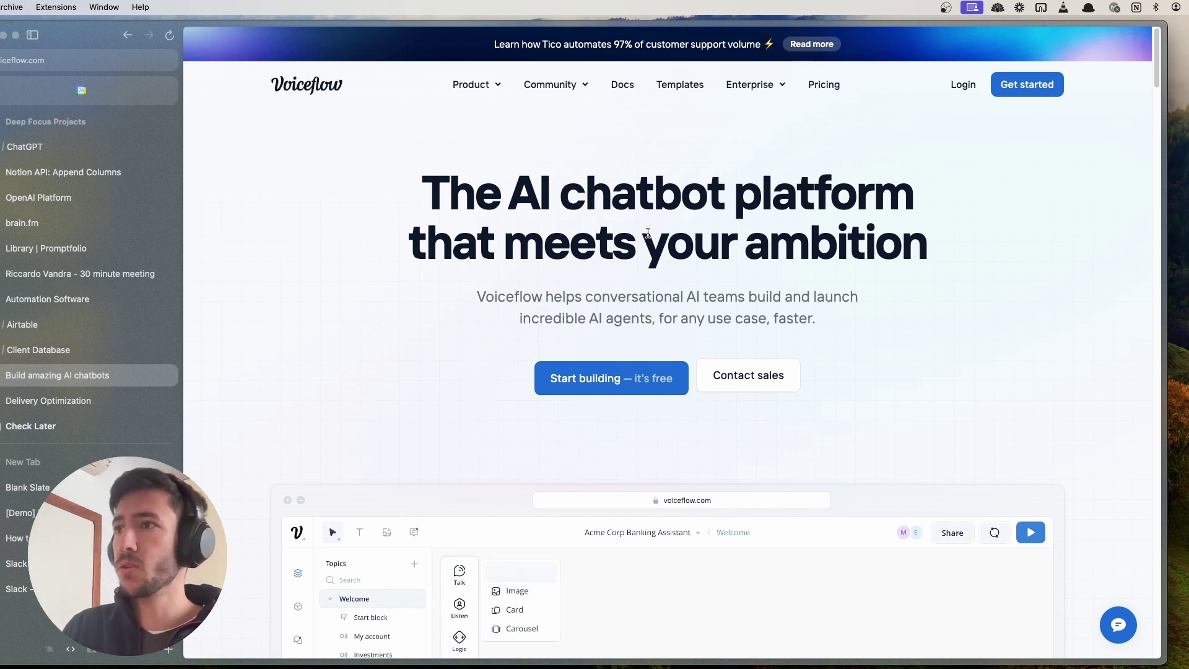
left_click_drag(418, 205, 875, 251)
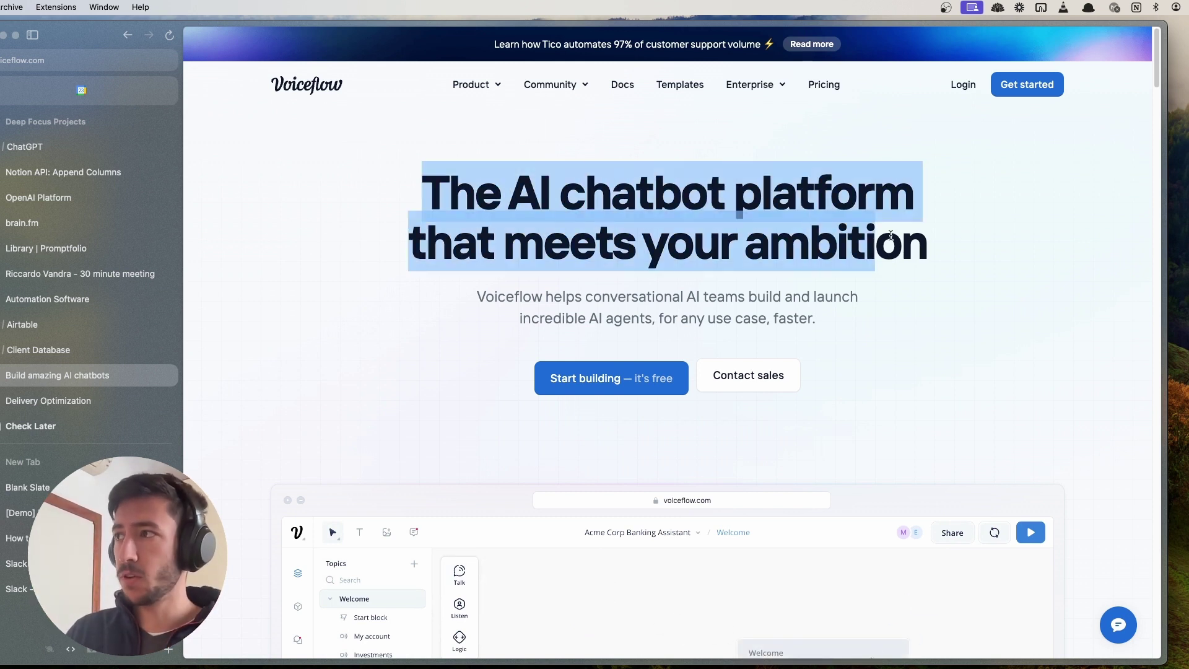
left_click_drag(415, 186, 1151, 288)
left_click(1112, 255)
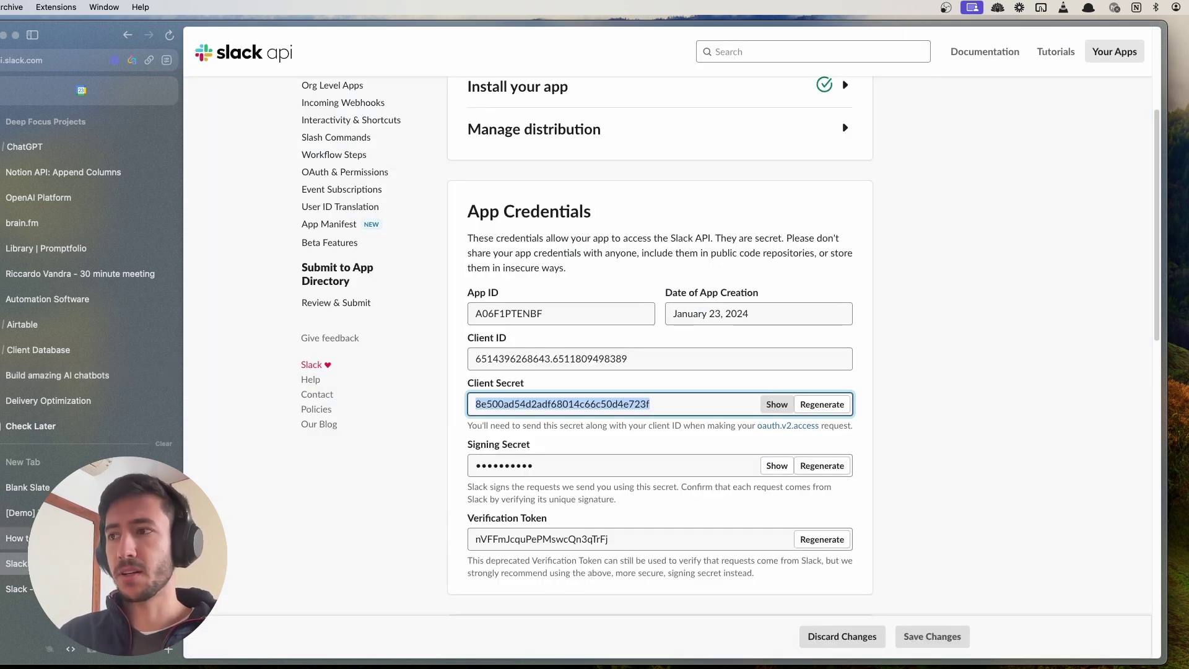
- Return to the "How to create a Slackbot" diagram and review its example bot messages, Main Menu flow and use-case boxes
key("ctrl+Tab")
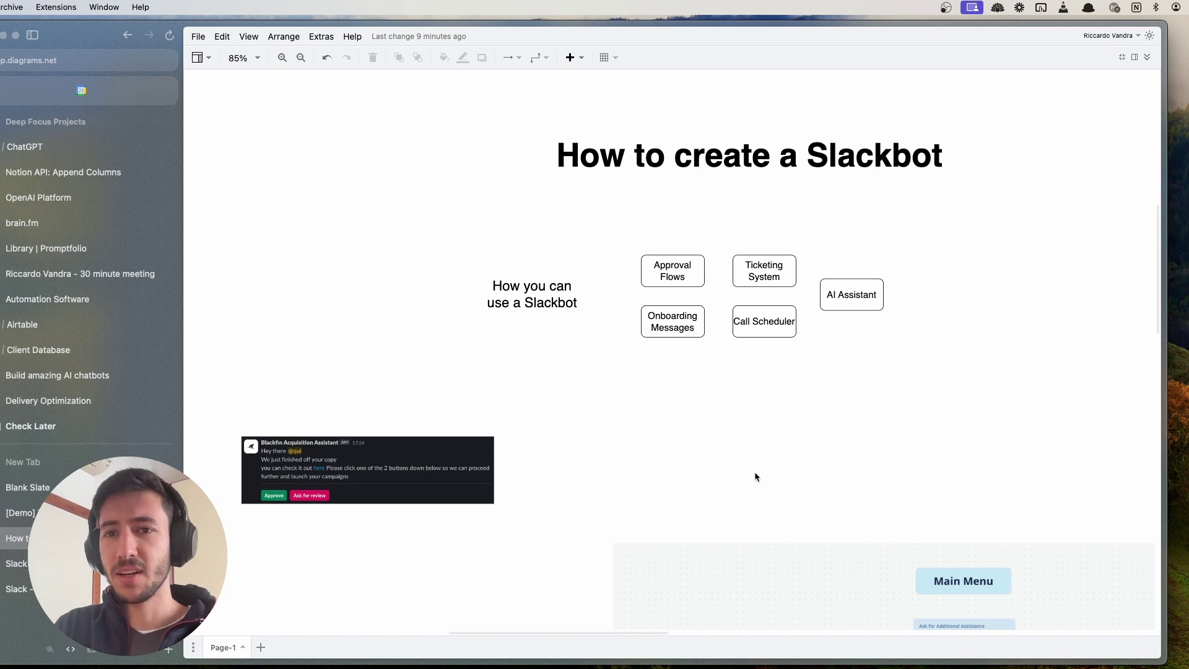
scroll(790, 457, "down", 5)
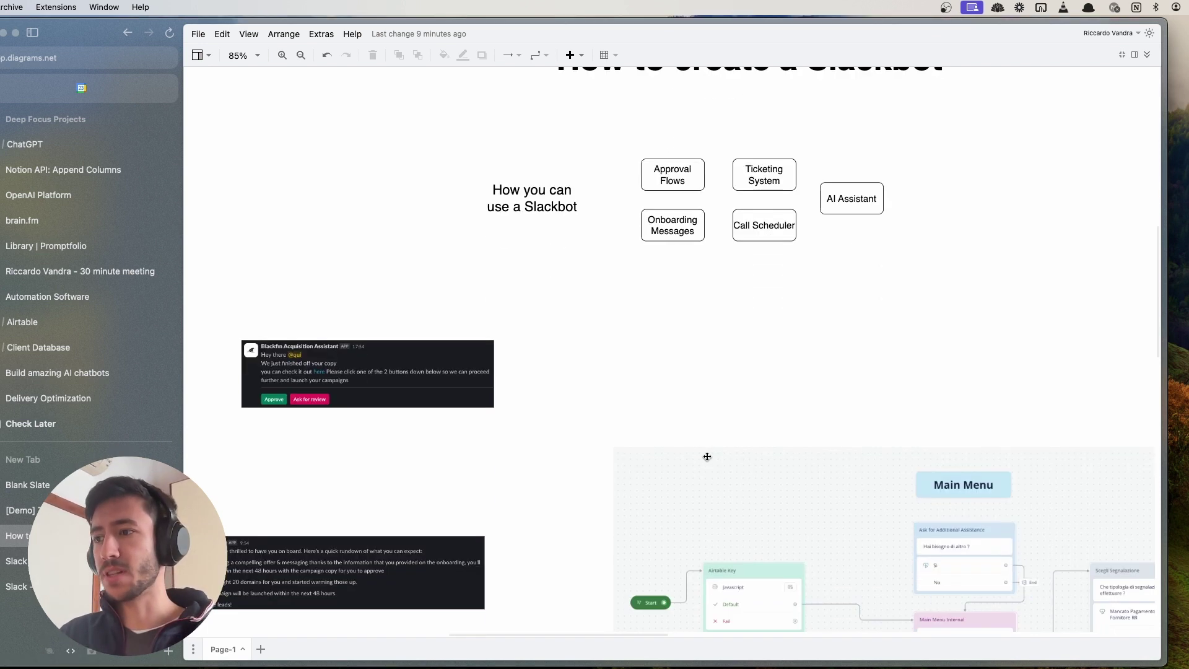
scroll(568, 430, "up", 1)
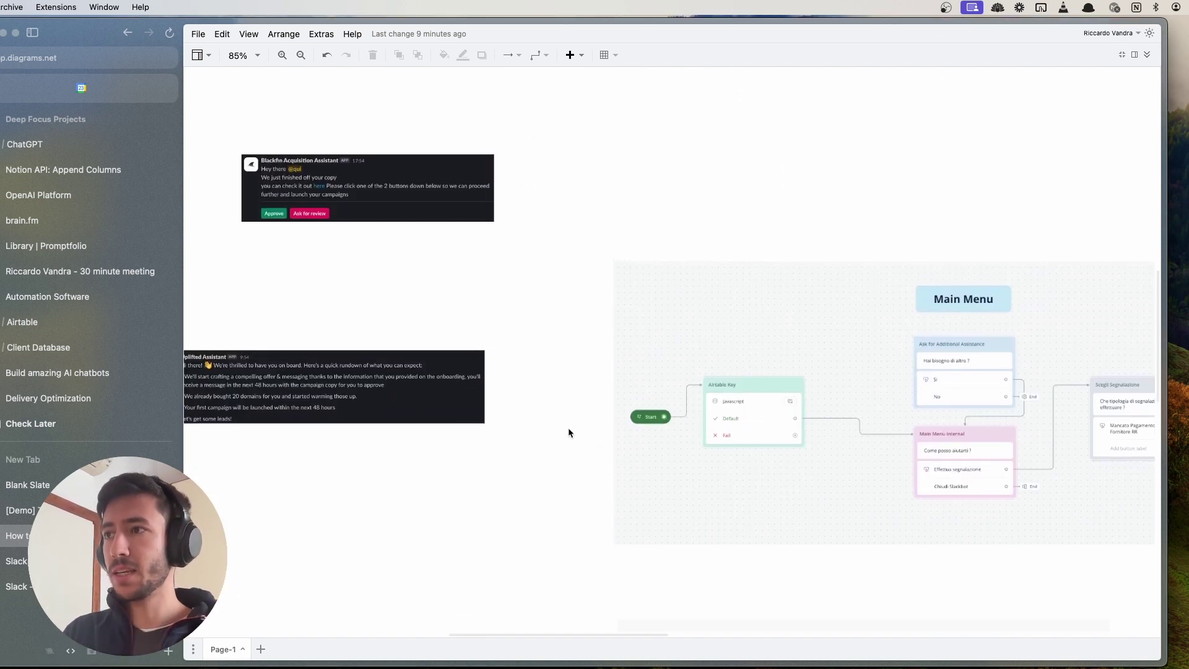
scroll(570, 422, "up", 7)
left_click(646, 439)
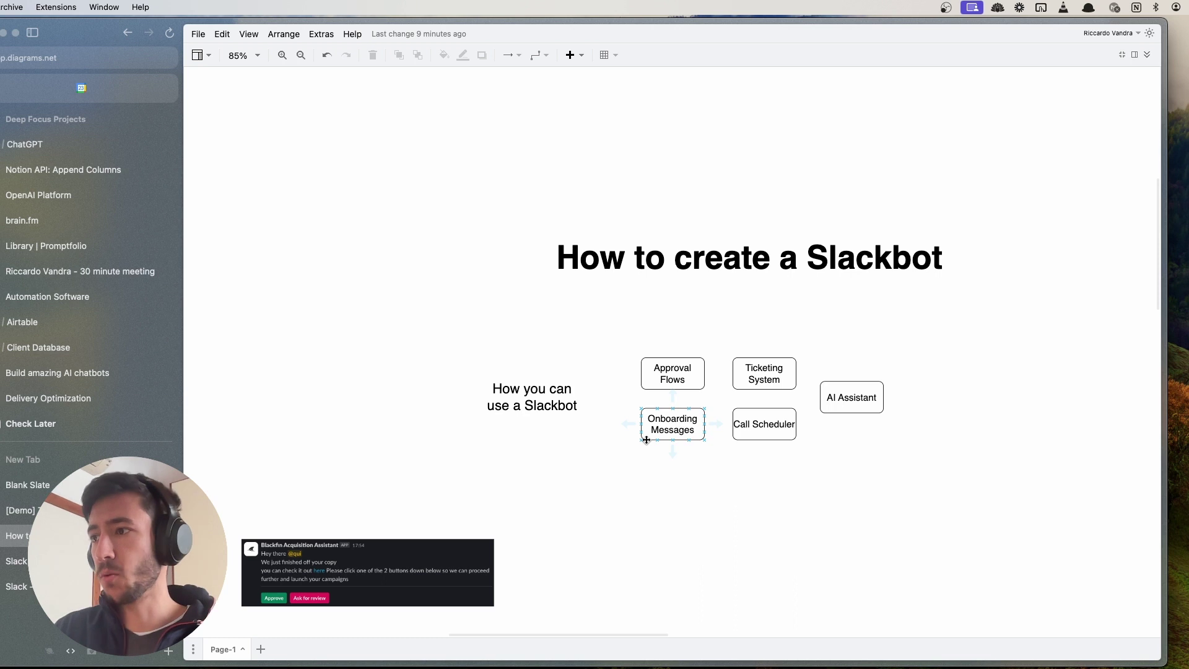
left_click(539, 398)
left_click_drag(435, 344, 1004, 471)
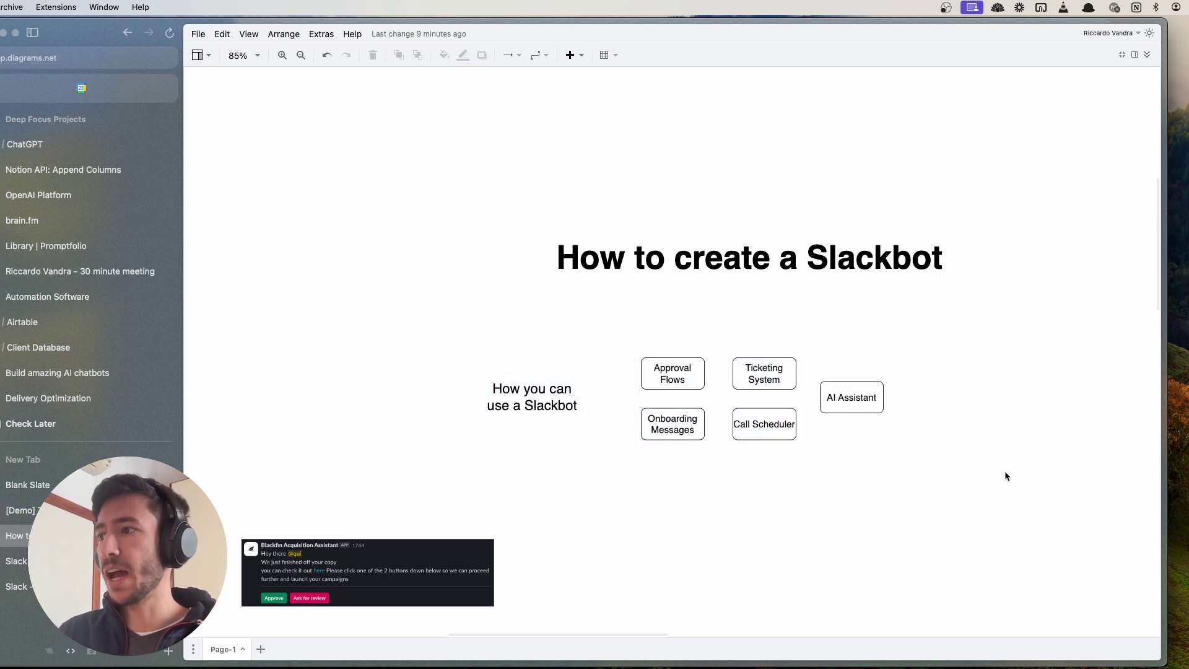